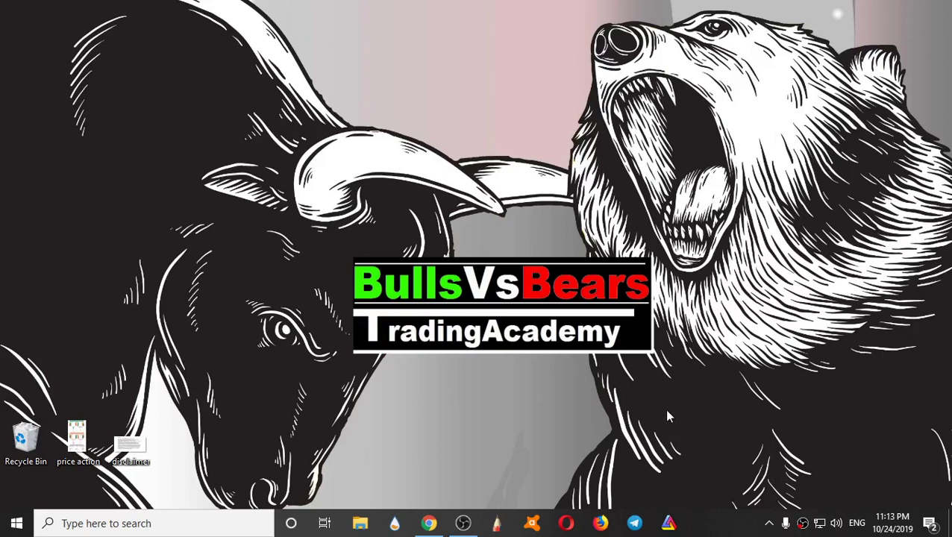
Bring up the NIFTY50 chart in Chrome, hide the green zone drawings, and zoom out
click(427, 523)
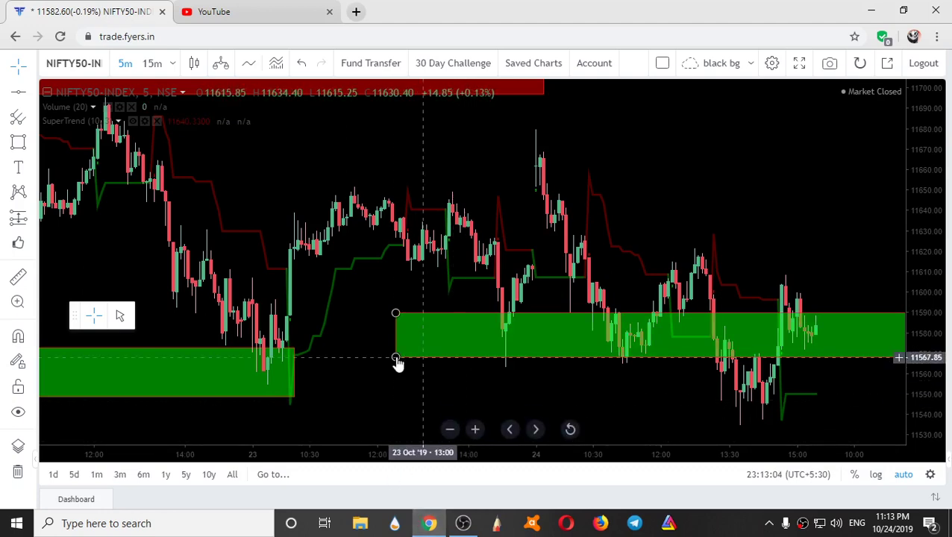
click(18, 412)
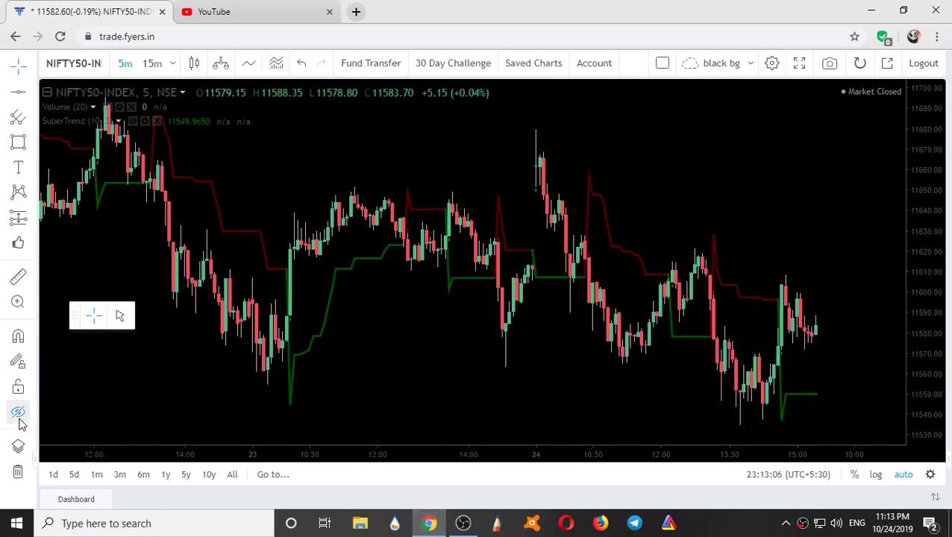
scroll(640, 367, down, 1)
scroll(640, 367, down, 1)
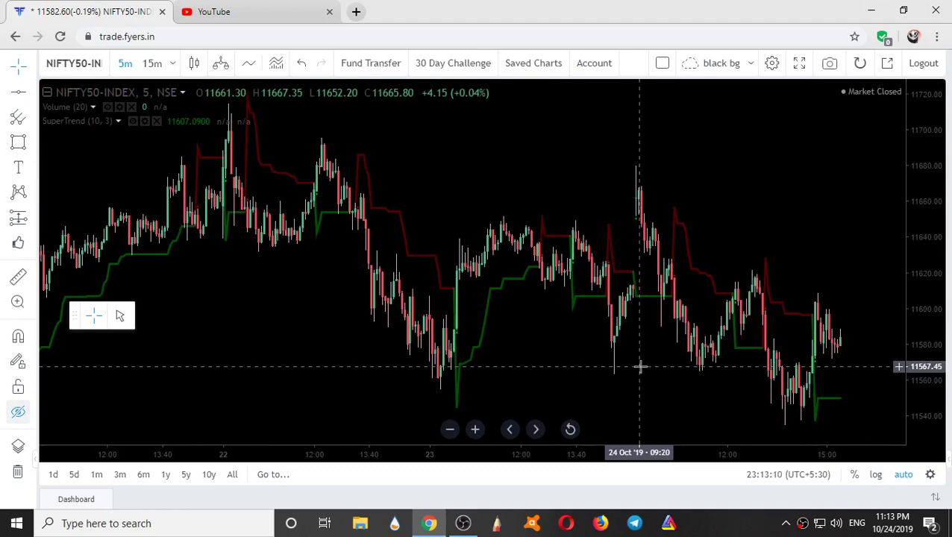
In the SuperTrend settings, set Length to 14 while keeping Factor at 3
click(145, 121)
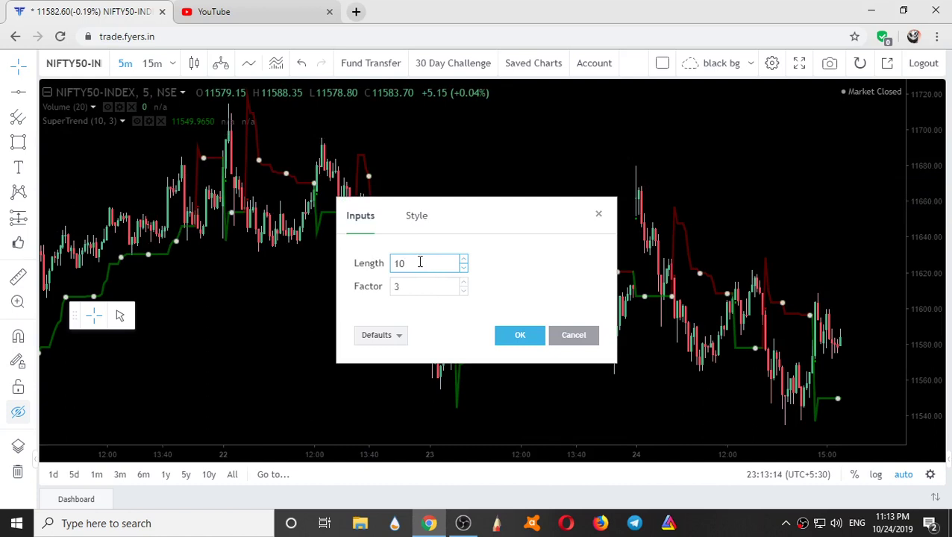
click(414, 225)
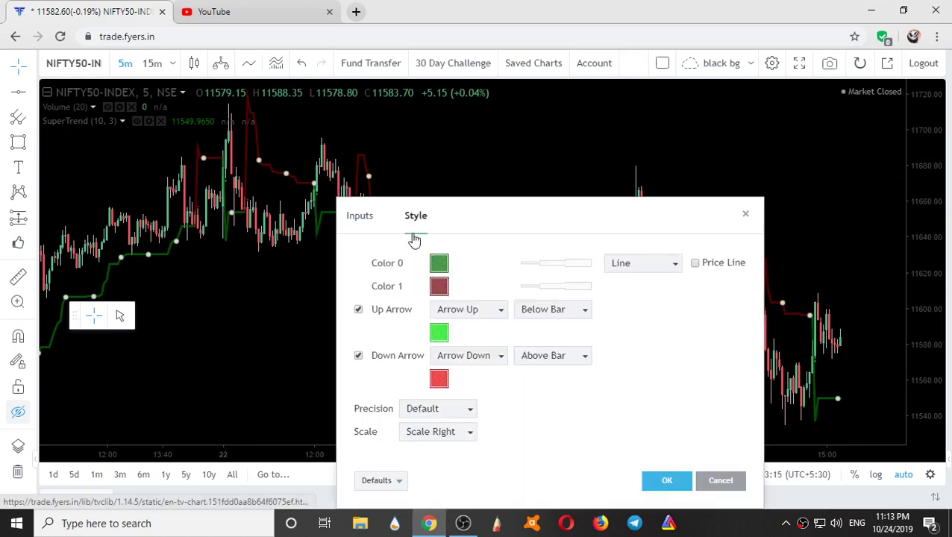
click(364, 218)
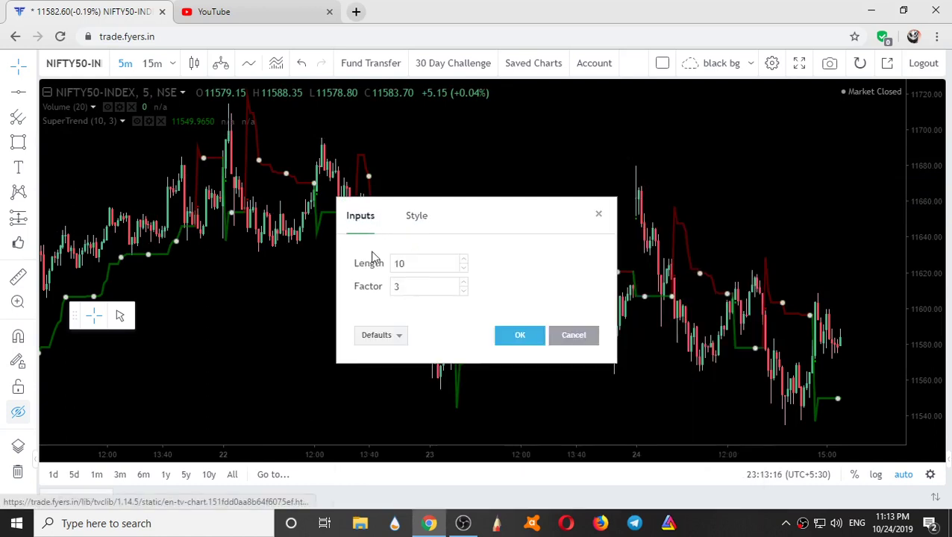
click(408, 266)
click(412, 288)
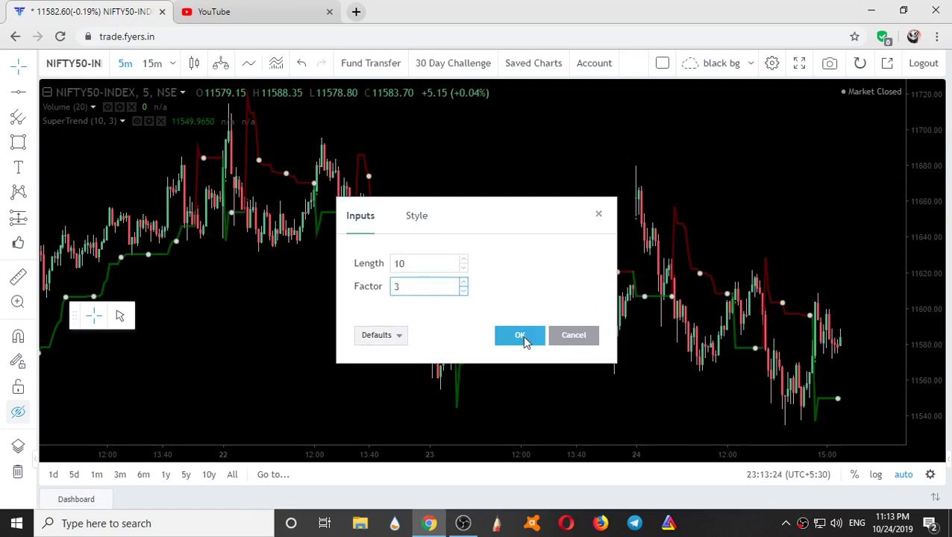
click(422, 261)
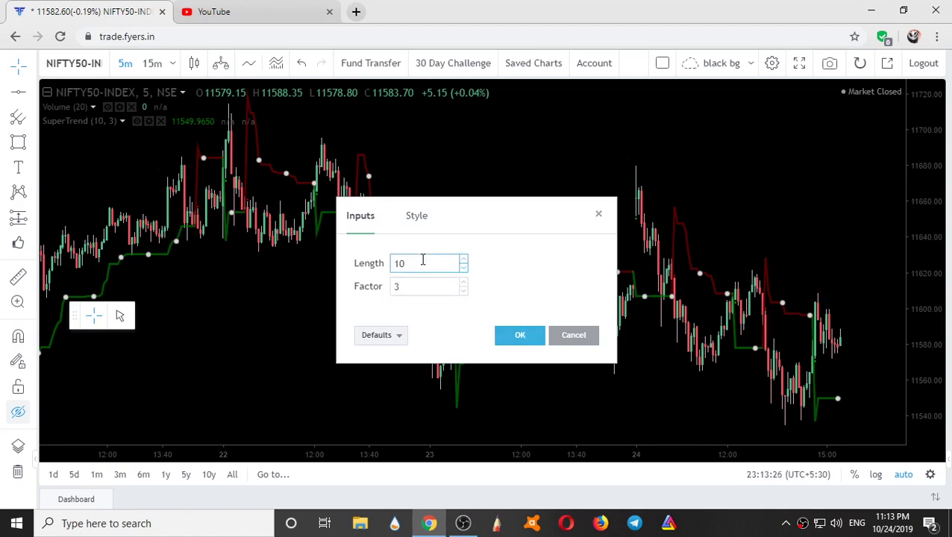
key(BackSpace)
key(BackSpace)
text(14)
key(Return)
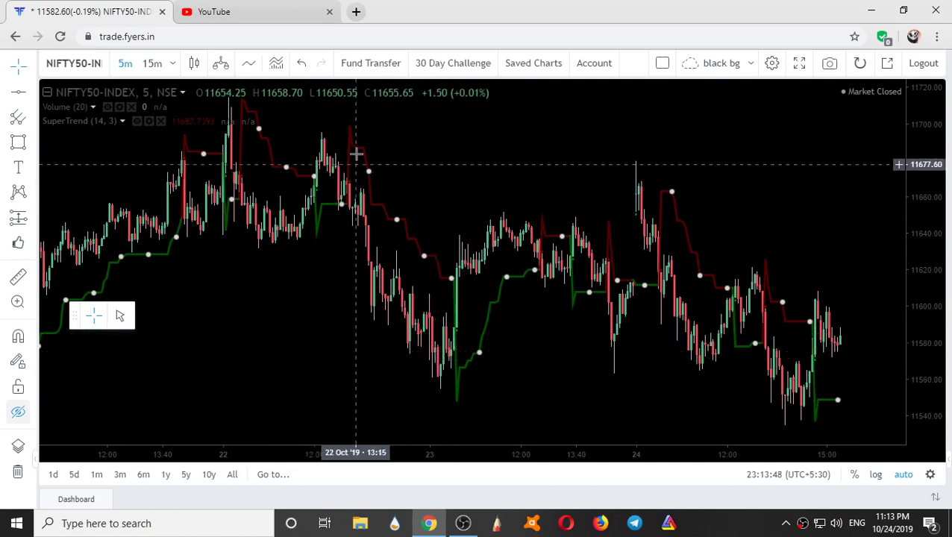
scroll(537, 222, up, 1)
scroll(537, 222, up, 2)
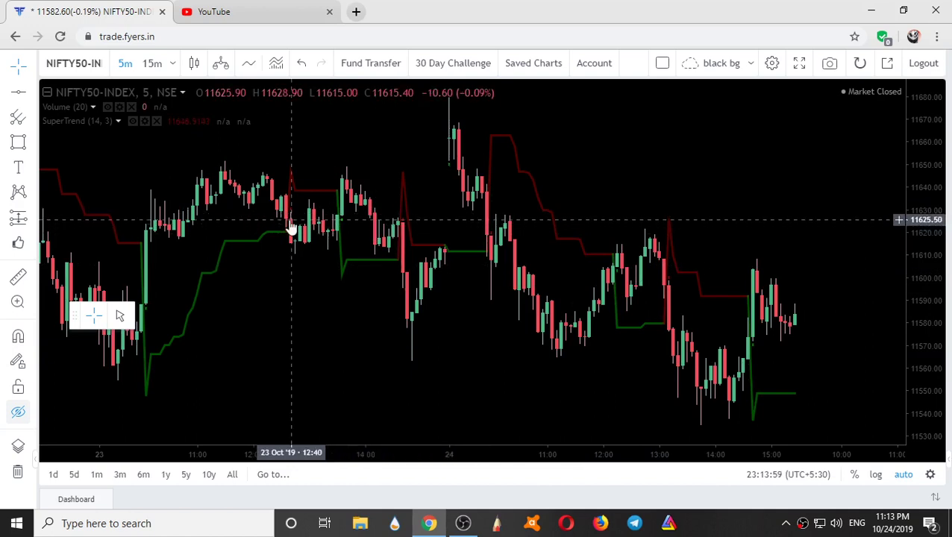
scroll(240, 325, left, 3)
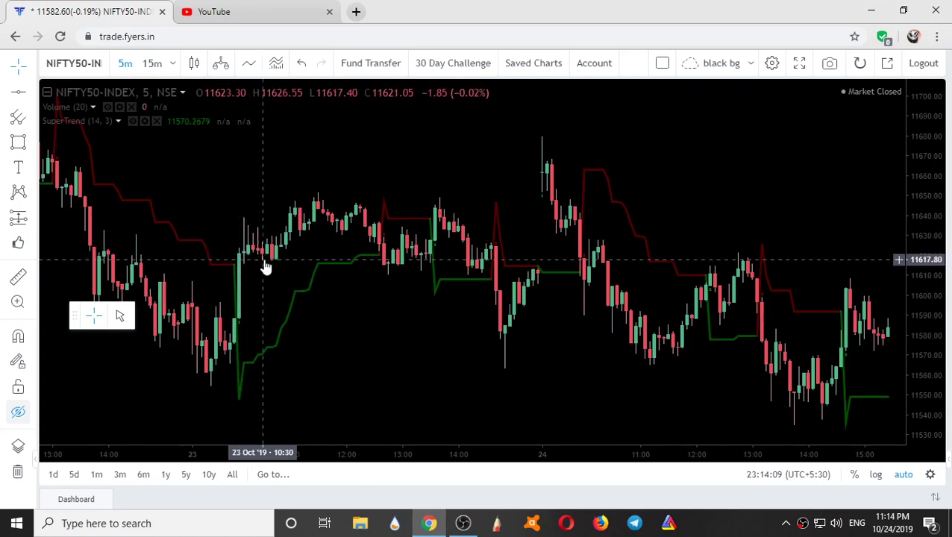
scroll(270, 320, down, 2)
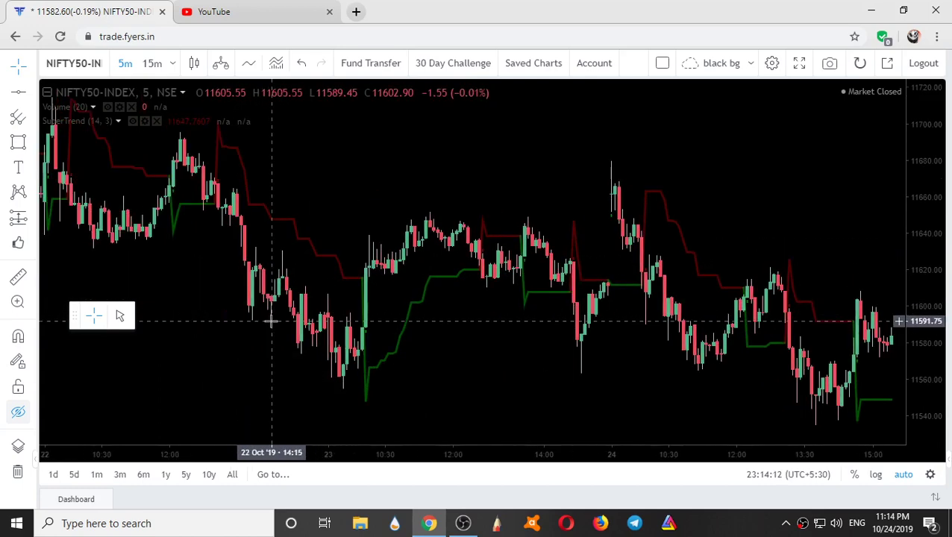
scroll(271, 321, down, 1)
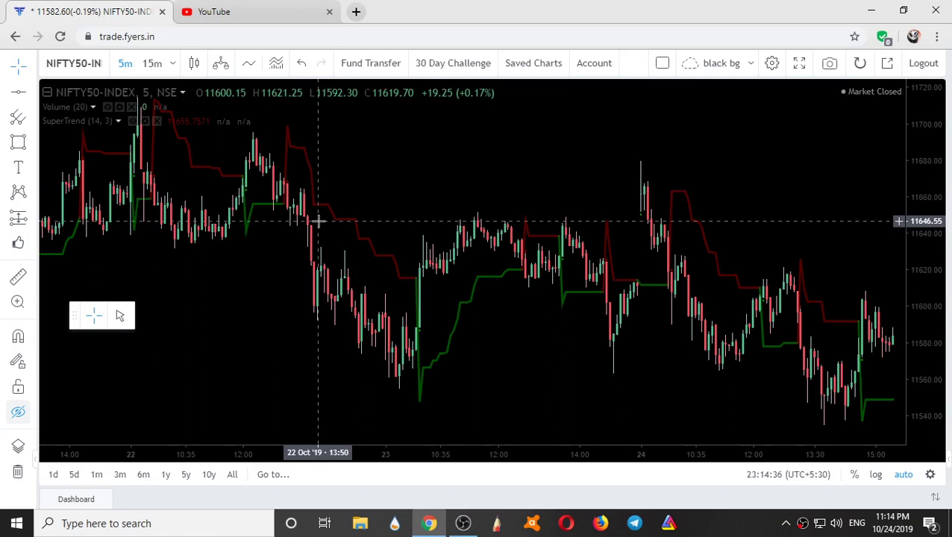
Switch the NIFTY50 chart to 15-minute candles and pan to other candles
text(15)
key(Return)
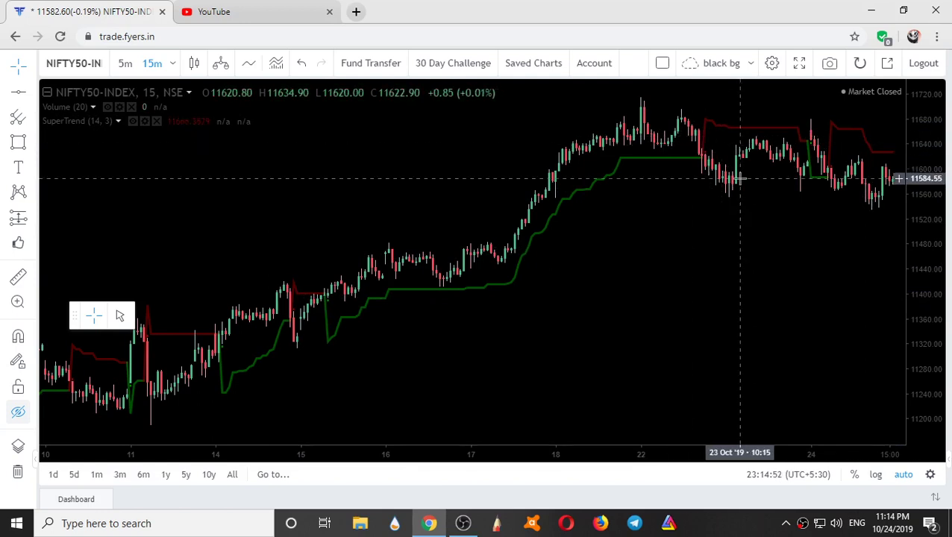
drag(742, 170, 629, 313)
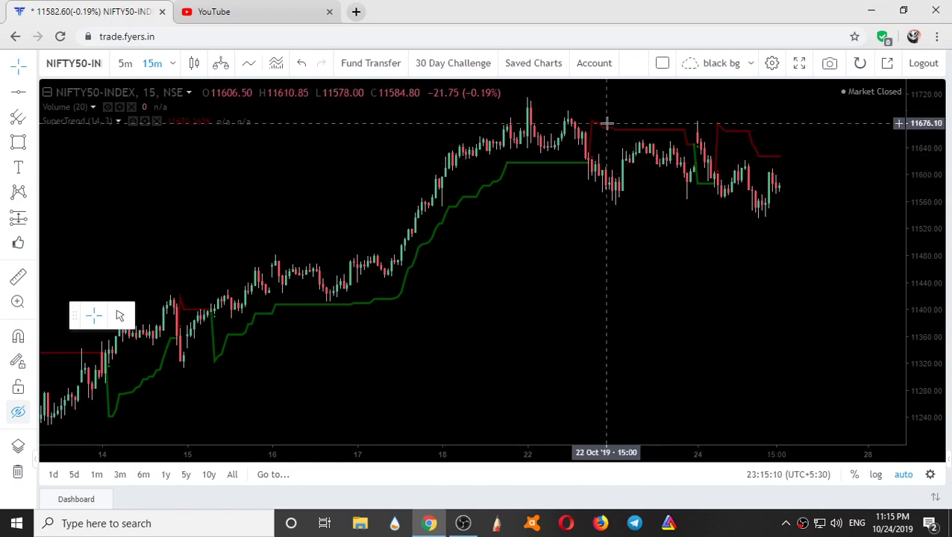
Zoom out, then change the chart interval to 30 minutes
scroll(565, 220, down, 1)
scroll(565, 220, down, 2)
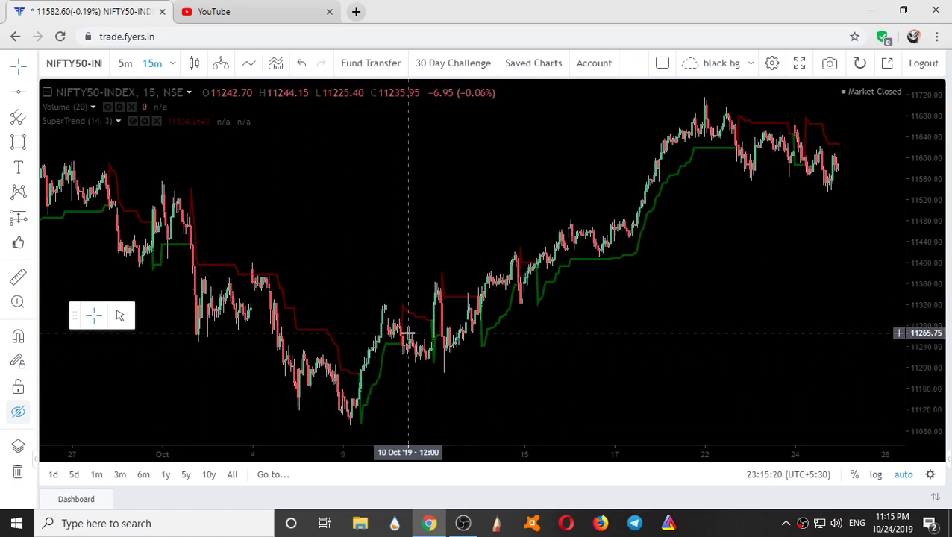
text(30)
key(Return)
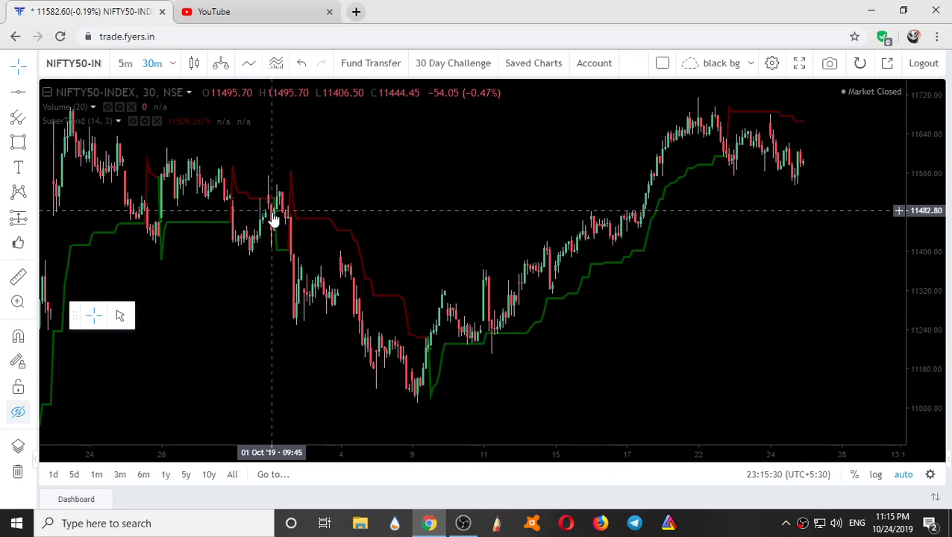
Pan the 30-minute chart back to earlier price history
drag(272, 221, 421, 195)
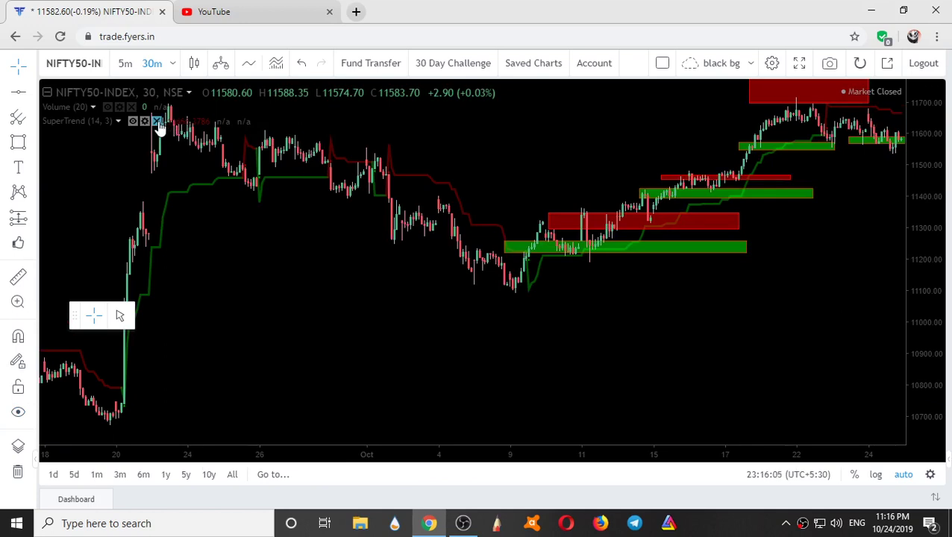
Remove the SuperTrend indicator and switch the chart to 5-minute candles
click(157, 122)
text(5)
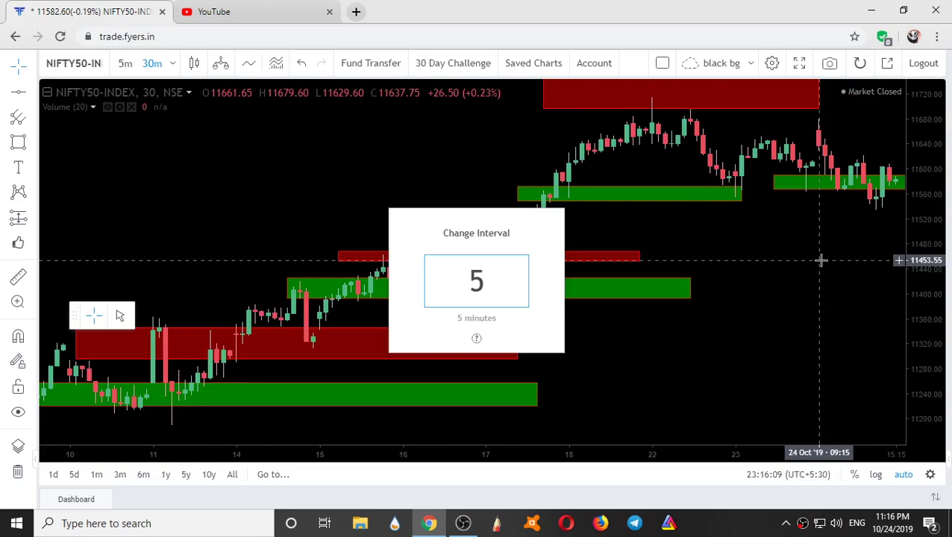
key(Return)
scroll(821, 261, down, 3)
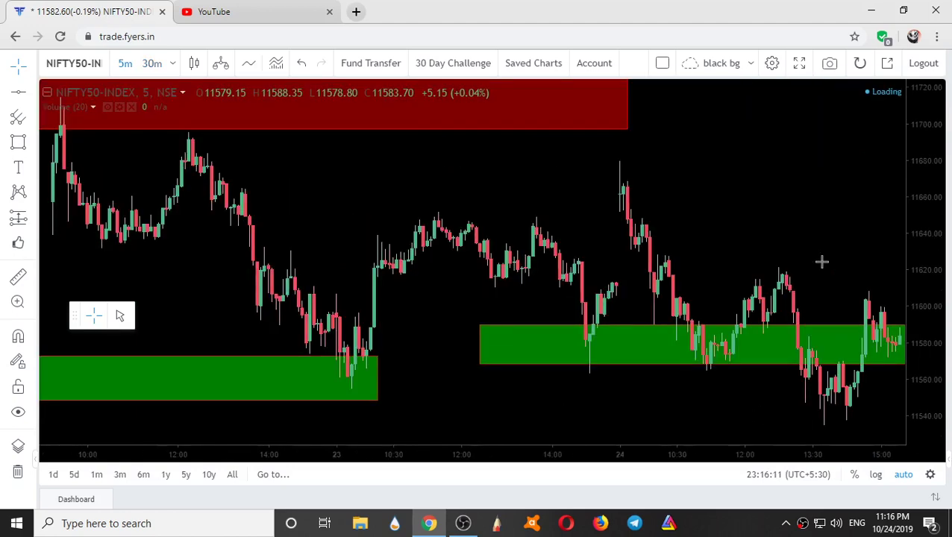
scroll(822, 262, down, 2)
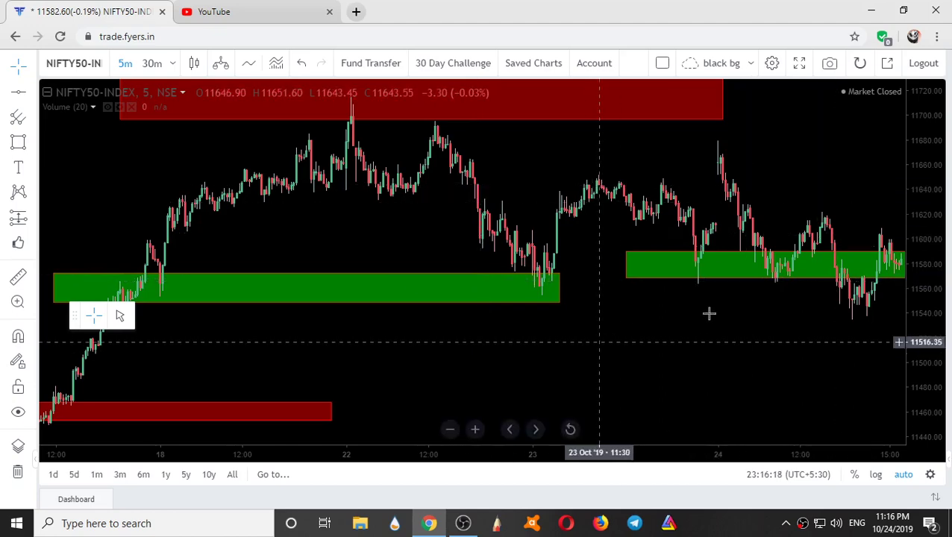
With the selection pointer, pan and zoom until the red and green zones are centred
scroll(786, 329, up, 2)
scroll(577, 228, up, 2)
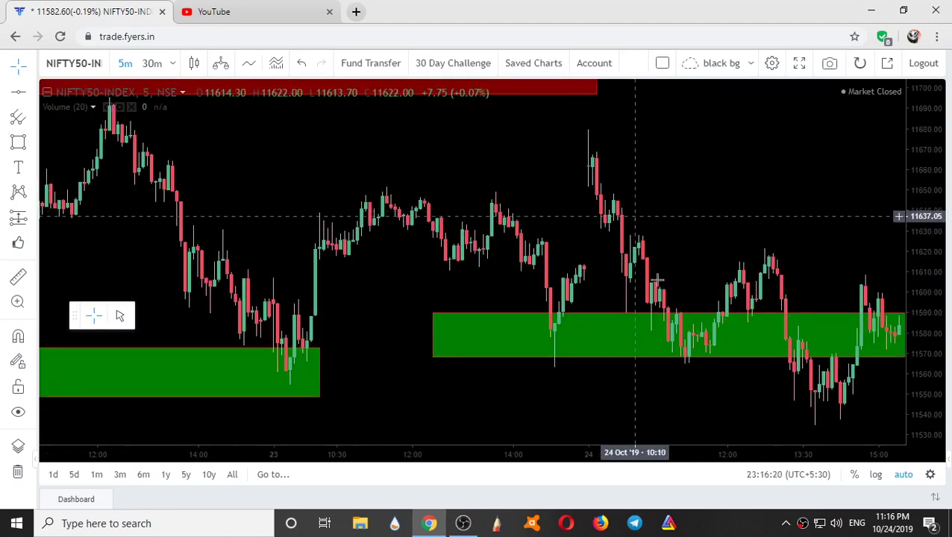
scroll(704, 340, down, 1)
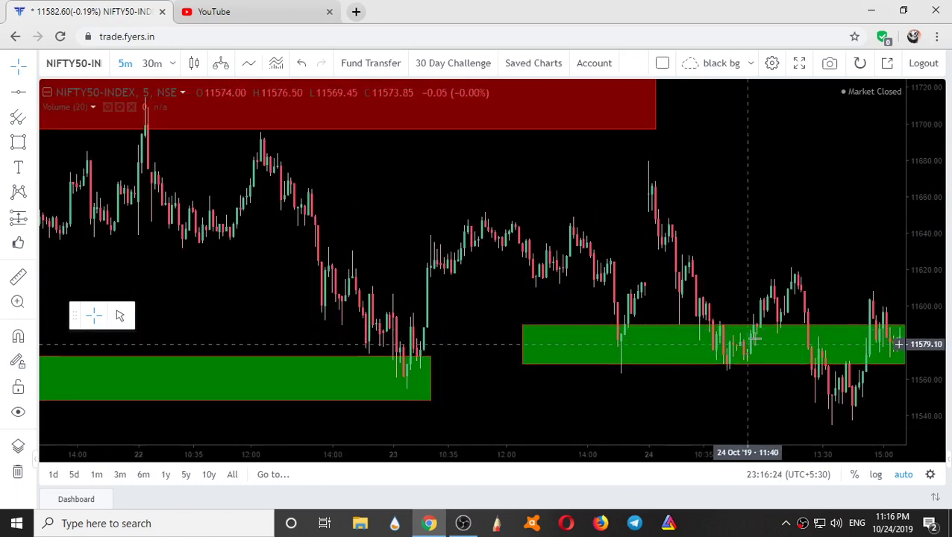
click(122, 317)
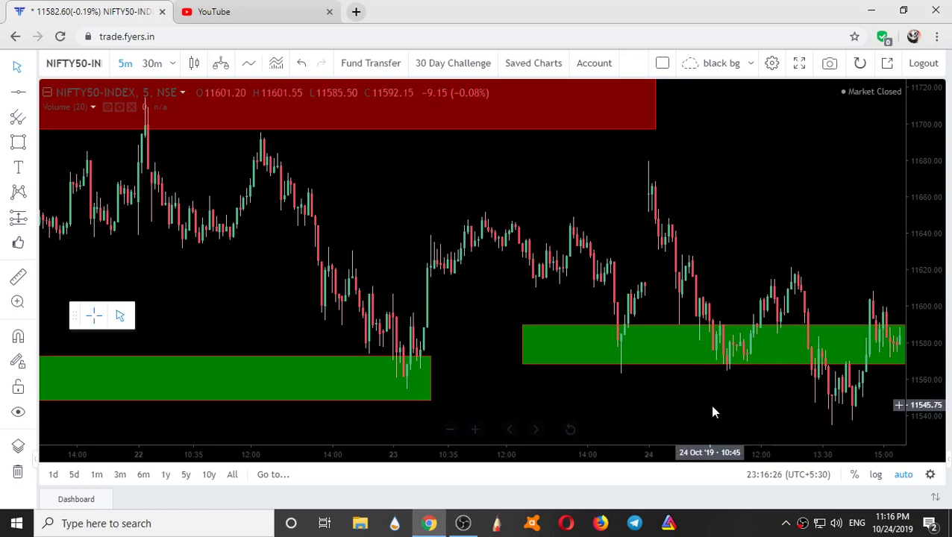
drag(710, 405, 606, 388)
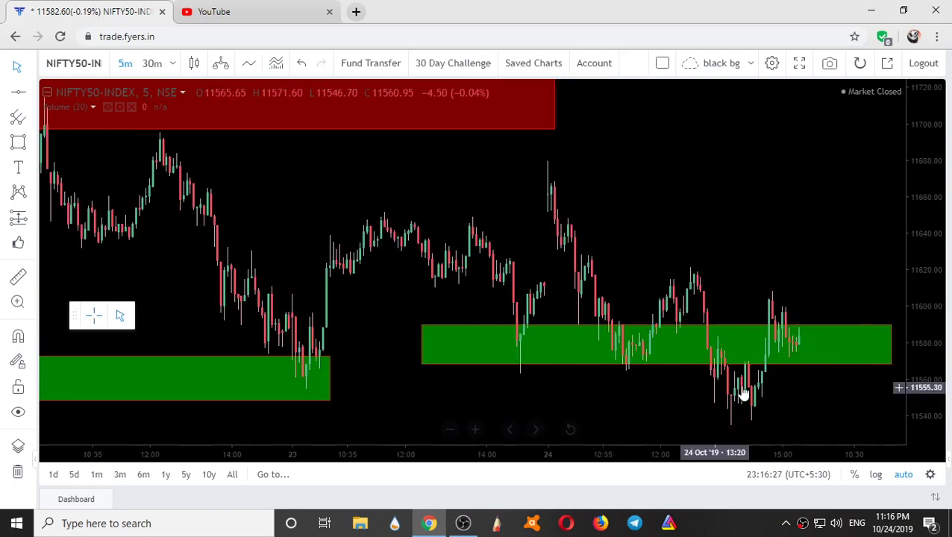
scroll(761, 384, down, 2)
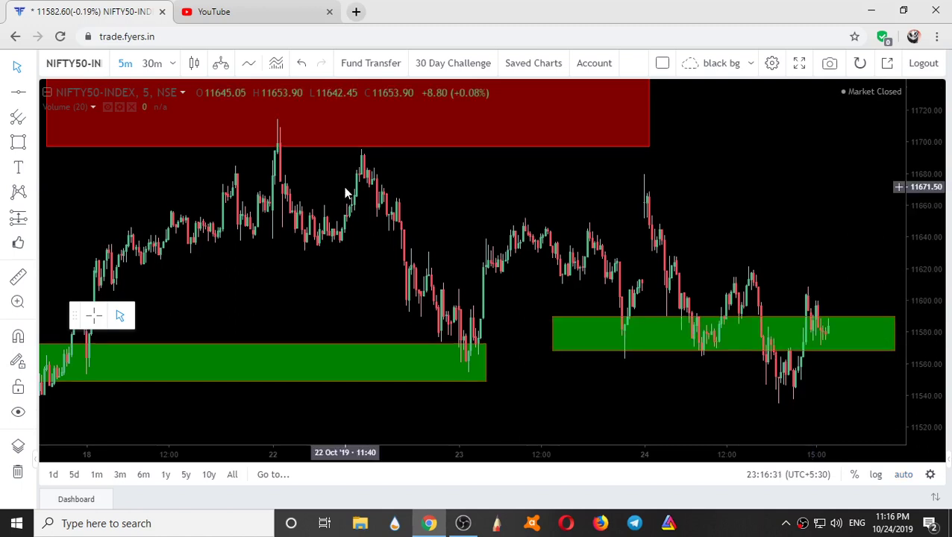
drag(346, 193, 409, 208)
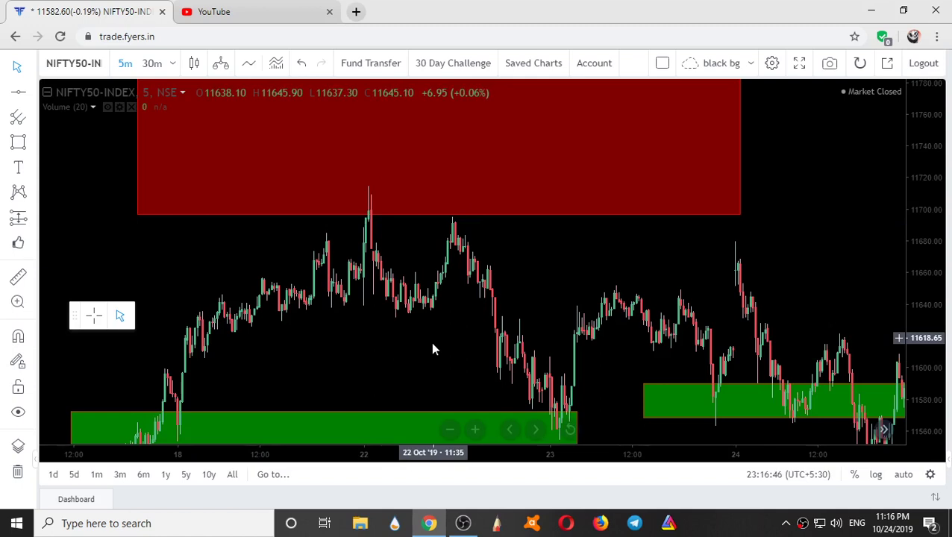
drag(433, 345, 652, 230)
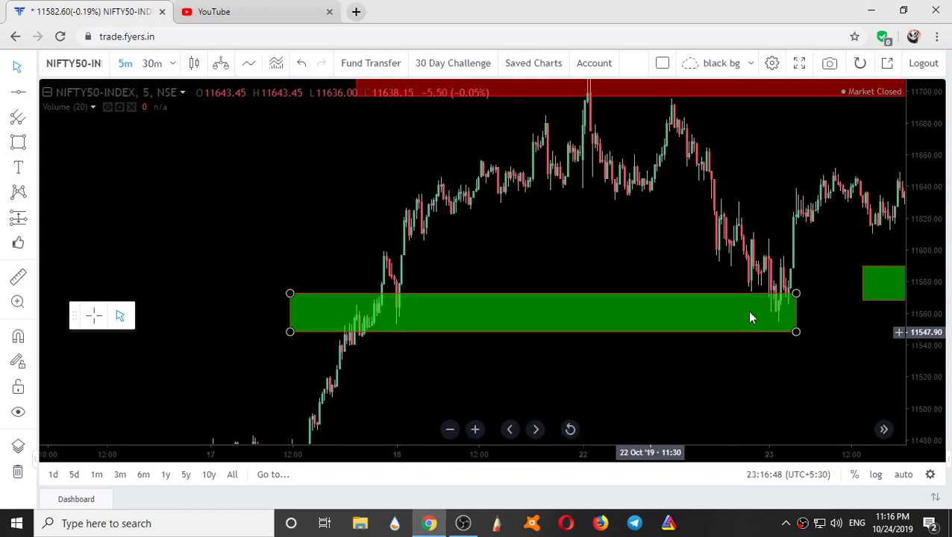
drag(483, 384, 693, 203)
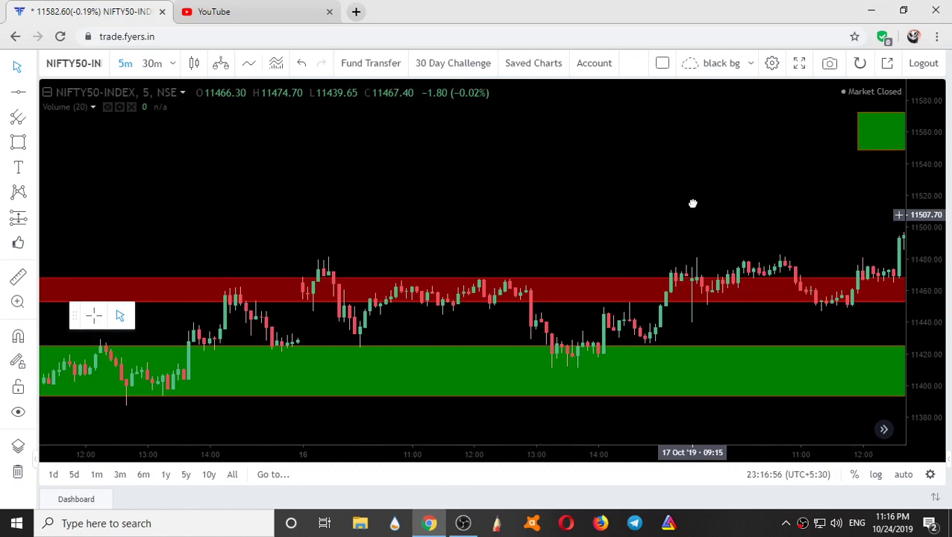
Add SuperTrend (10, 3) through an Indicators search for 'supertre'
click(275, 65)
text(s)
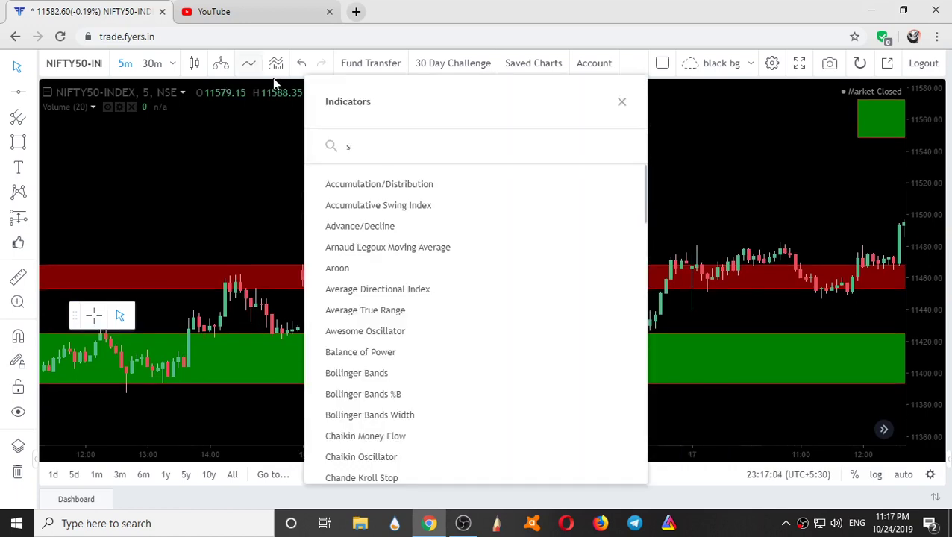
text(uper)
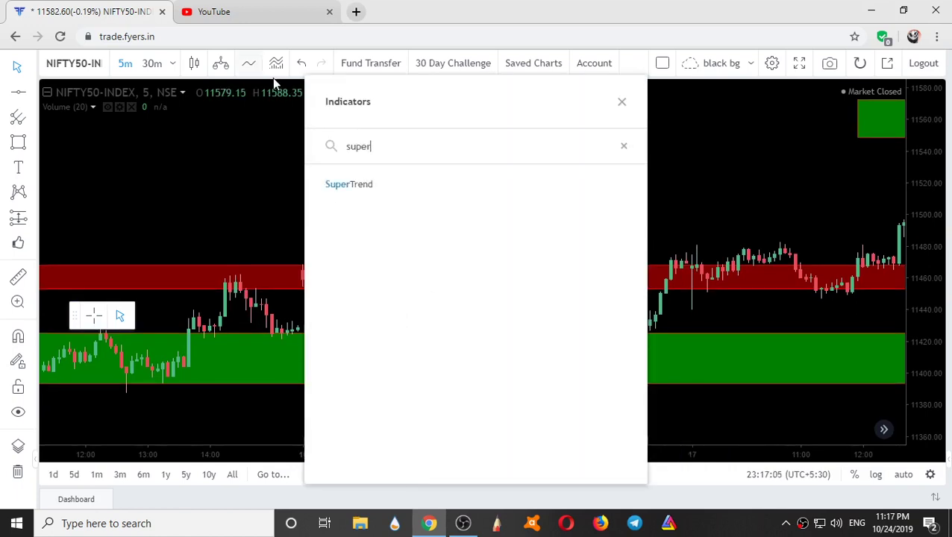
text(tre)
key(Return)
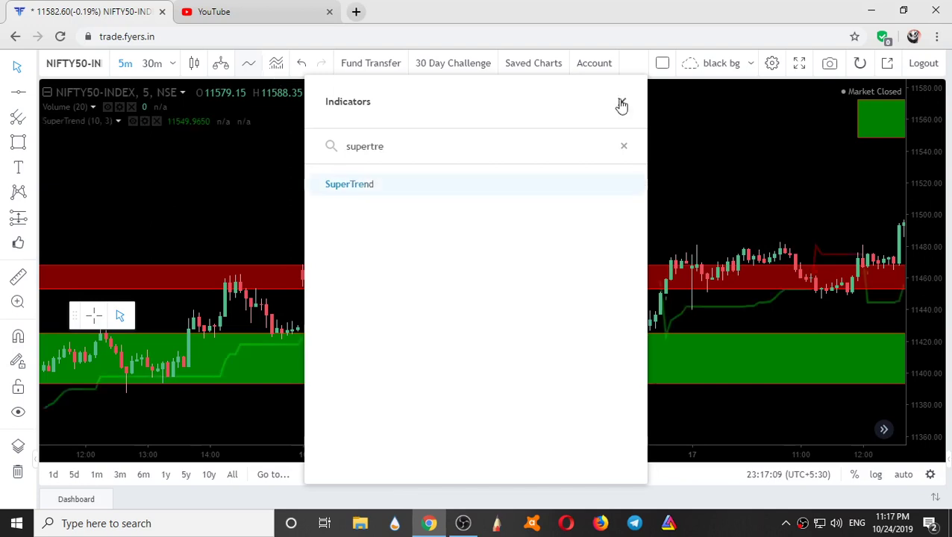
click(622, 104)
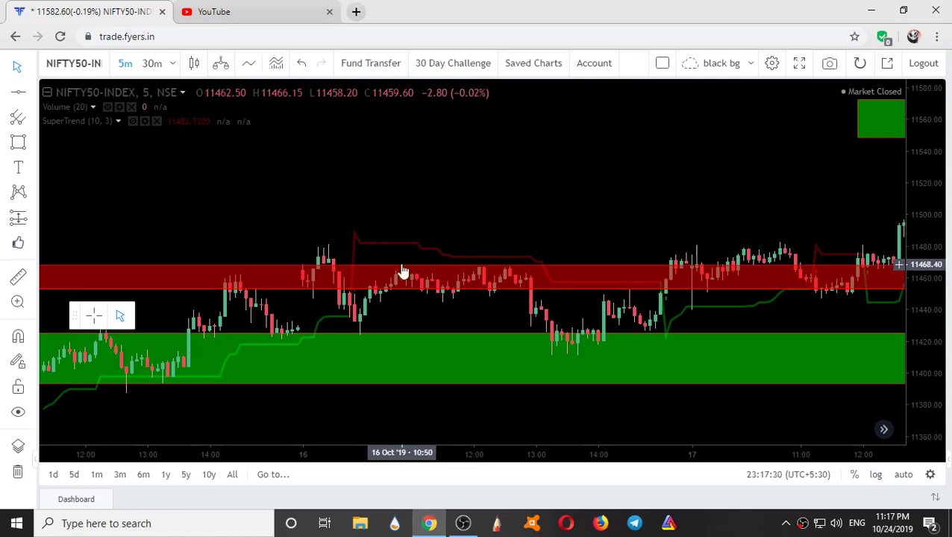
Hide and re-show the SuperTrend line, then pan back to the 15 Oct sessions
click(133, 122)
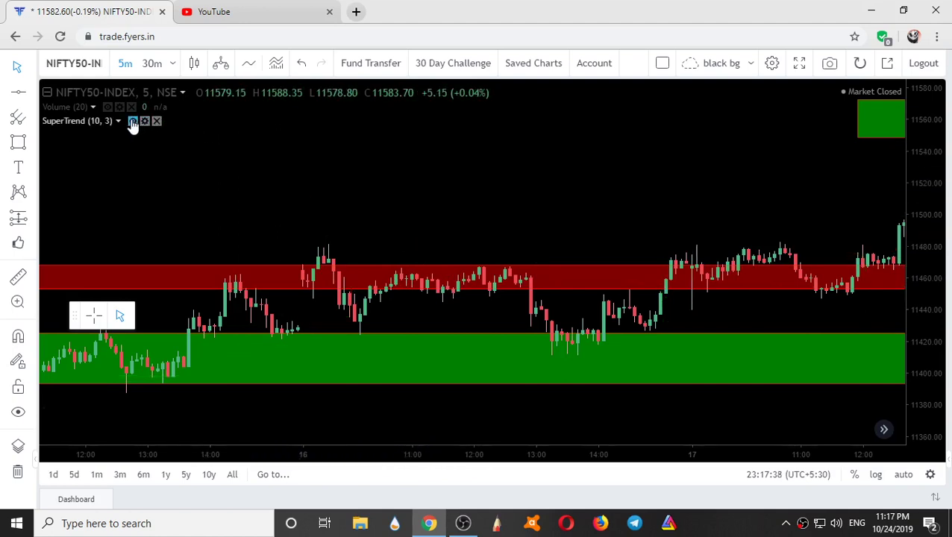
click(133, 122)
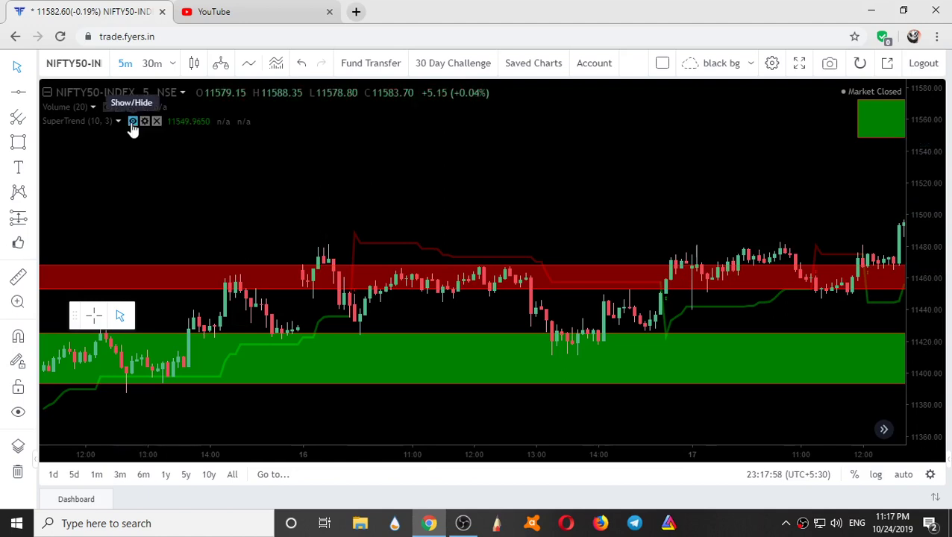
drag(221, 303, 672, 203)
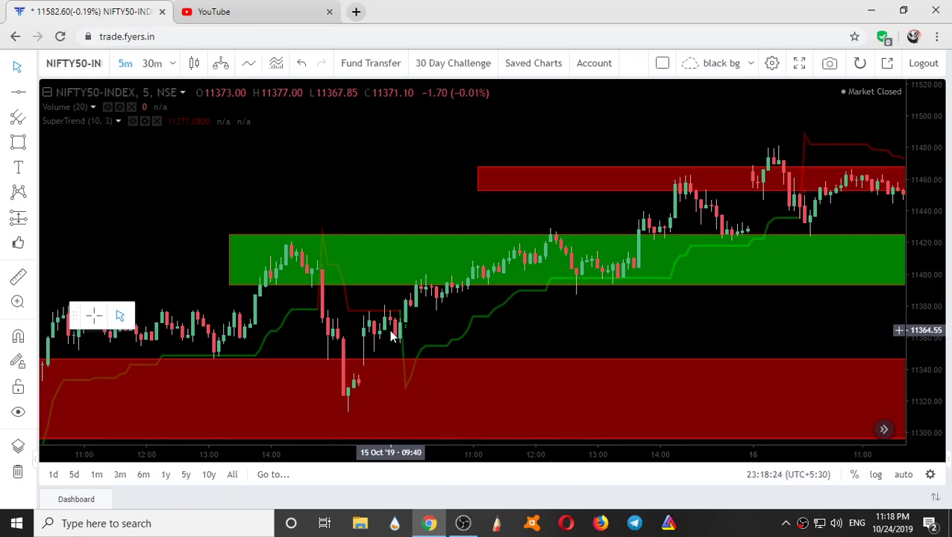
Zoom out and pan to show the 9–15 Oct candles with their red and green zones
scroll(389, 330, down, 1)
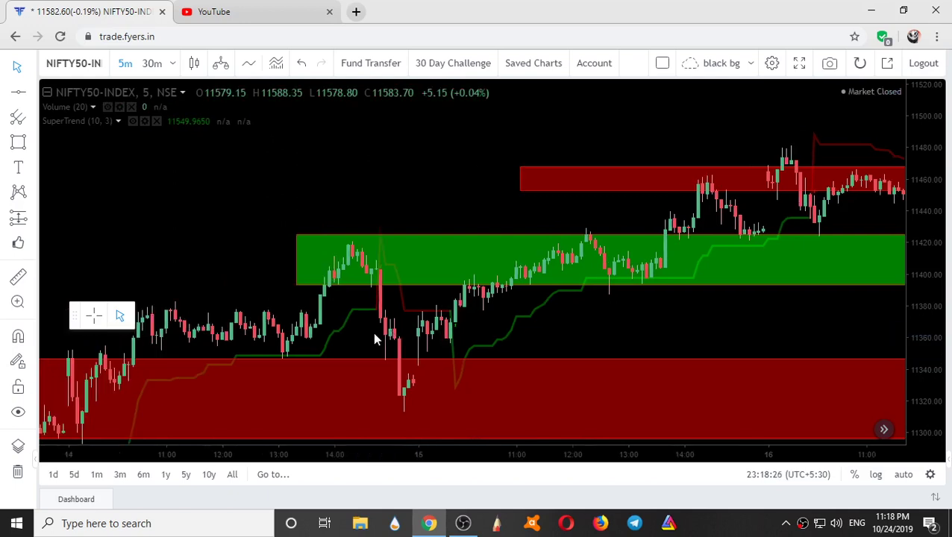
drag(254, 321, 532, 213)
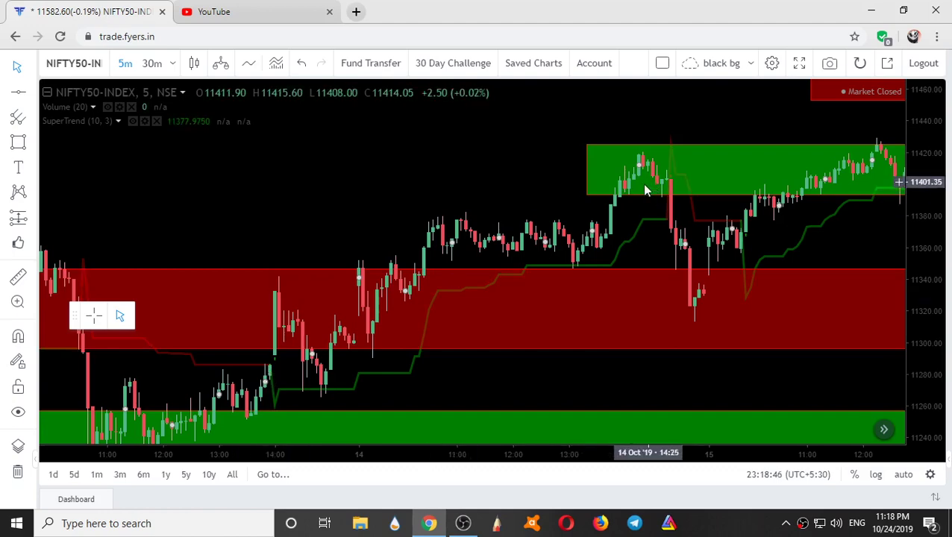
scroll(601, 275, down, 2)
scroll(500, 327, up, 3)
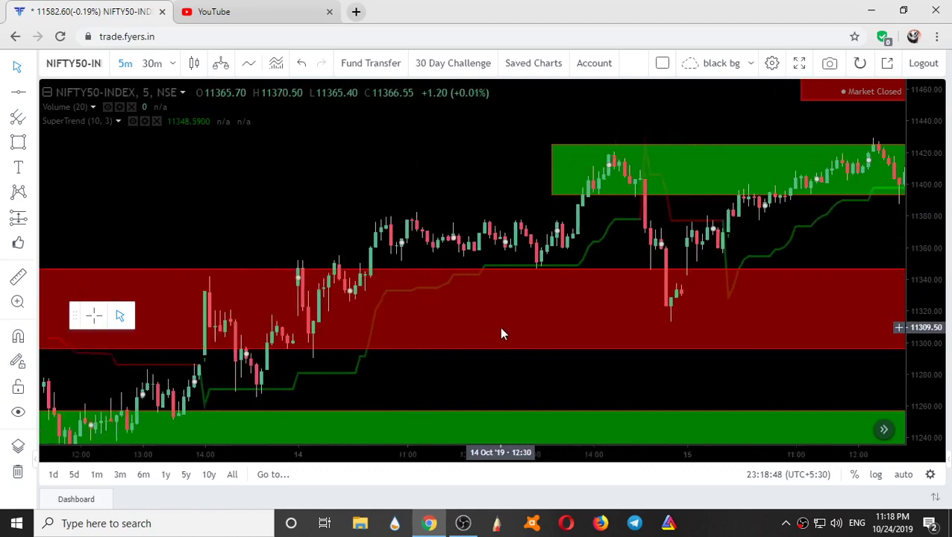
scroll(499, 327, down, 6)
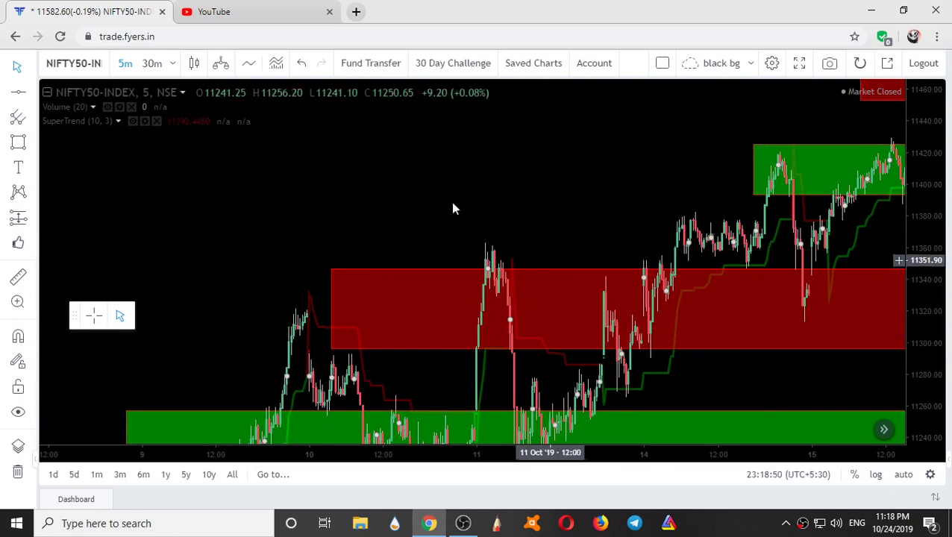
Open the Indicators dialog and scroll through the indicator list
click(249, 65)
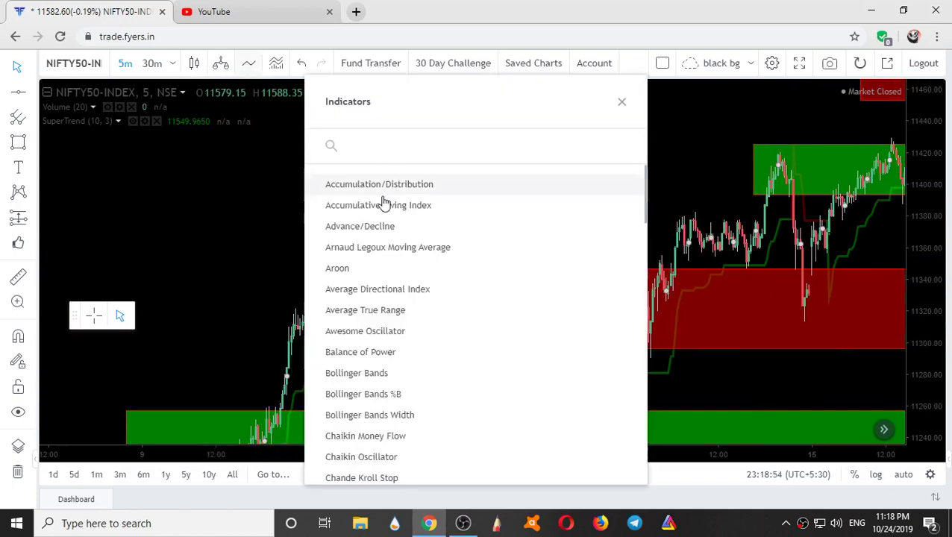
scroll(448, 217, down, 10)
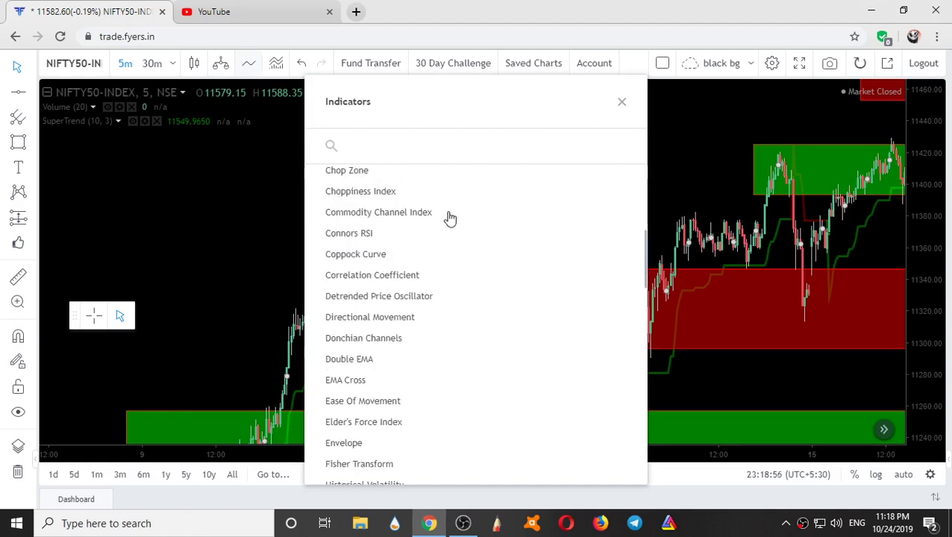
scroll(452, 220, down, 8)
scroll(457, 230, up, 8)
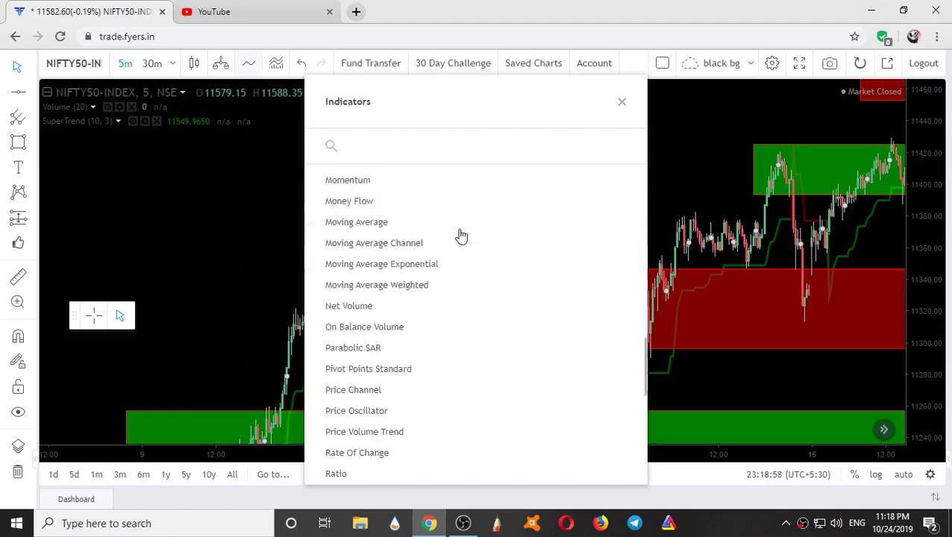
scroll(461, 236, up, 5)
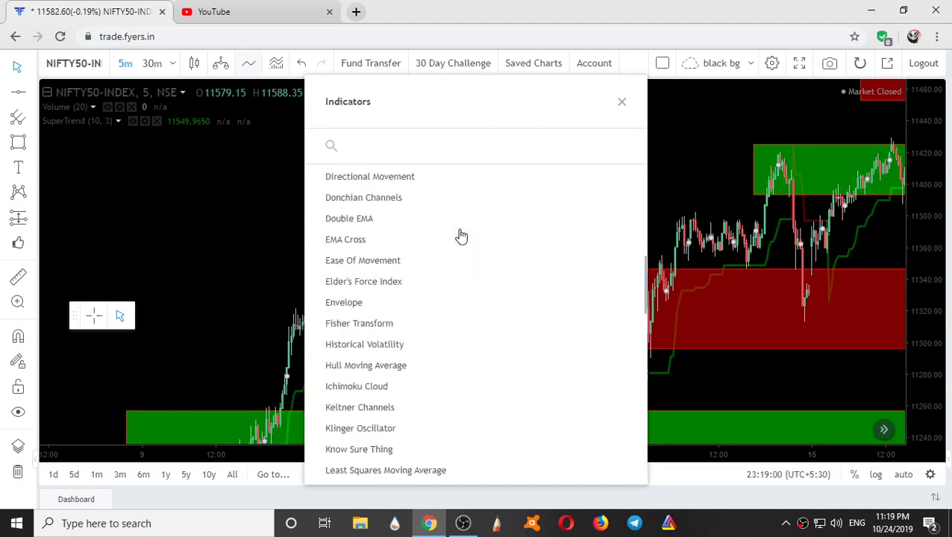
scroll(448, 224, up, 3)
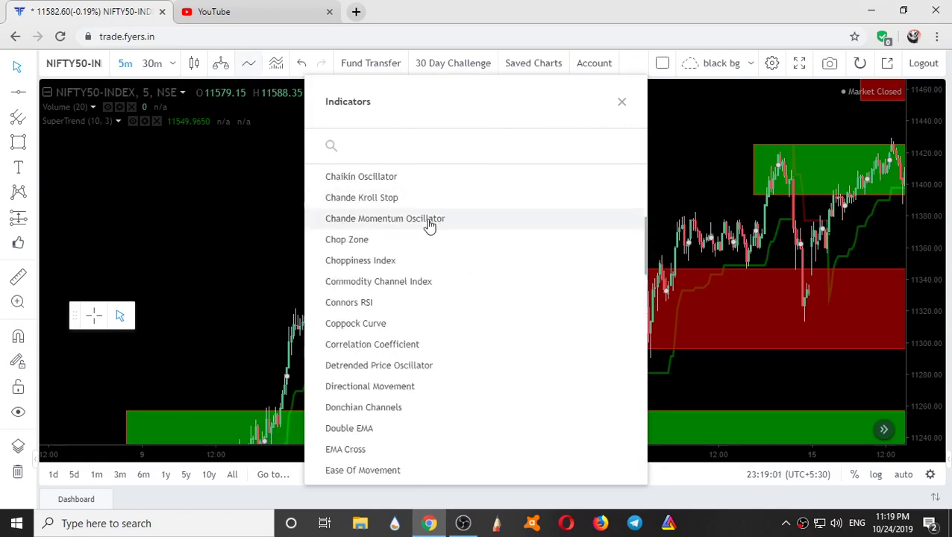
scroll(433, 228, up, 5)
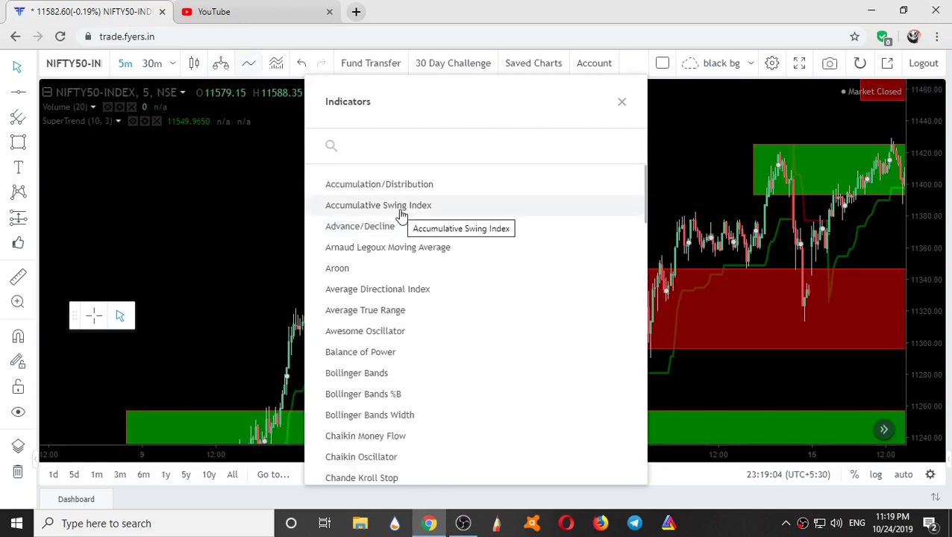
Close the Indicators dialog and pan the chart back to the 4 Oct candles
click(620, 102)
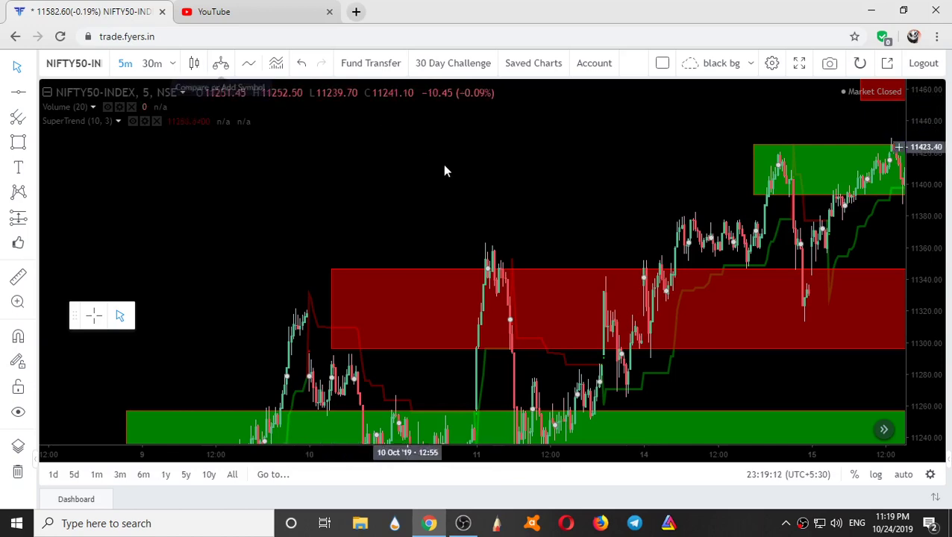
drag(591, 212, 634, 127)
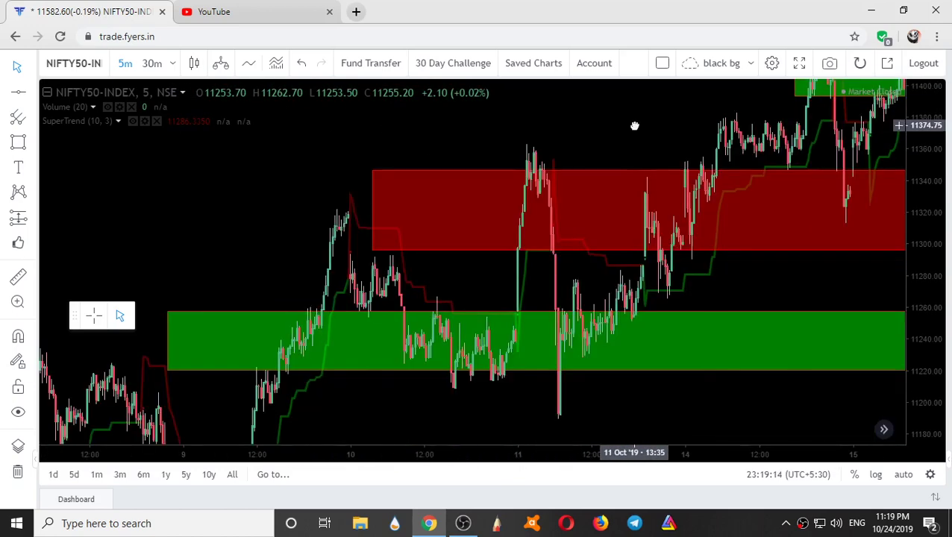
drag(364, 397, 449, 299)
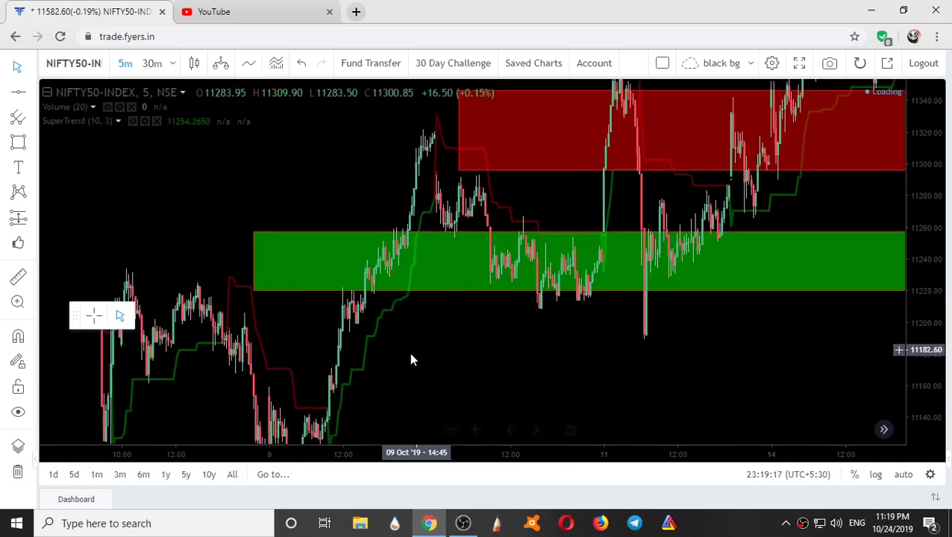
drag(410, 359, 667, 296)
scroll(566, 329, down, 1)
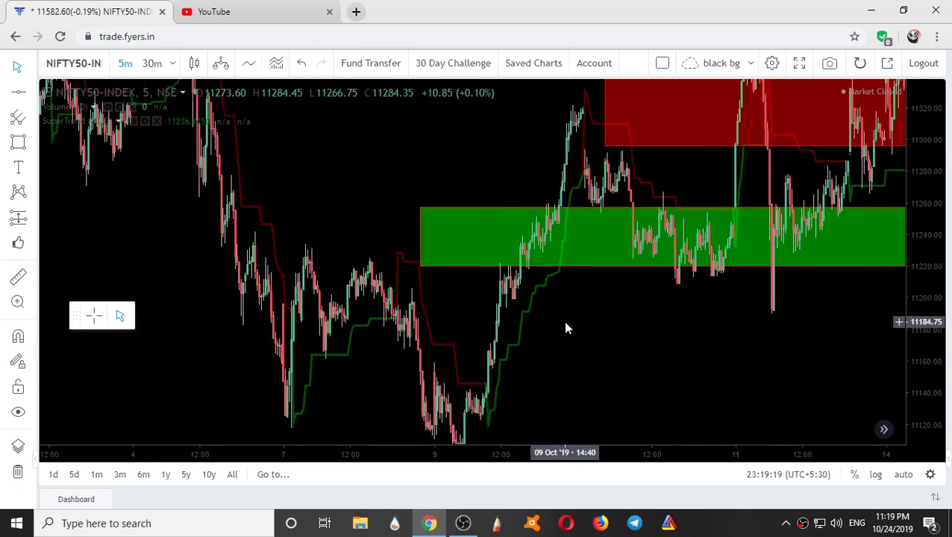
Hide the SuperTrend line, pan toward later days, and zoom into the candles
click(132, 122)
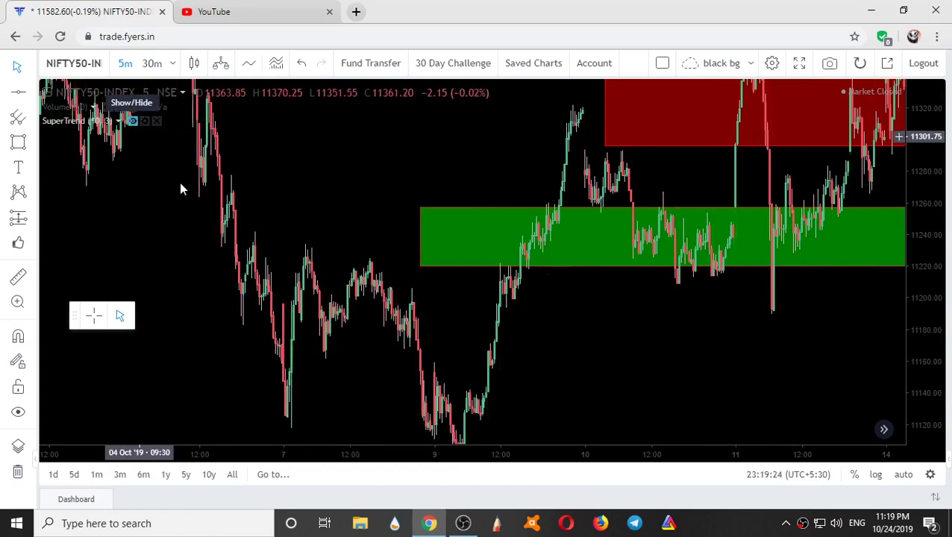
drag(639, 307, 429, 341)
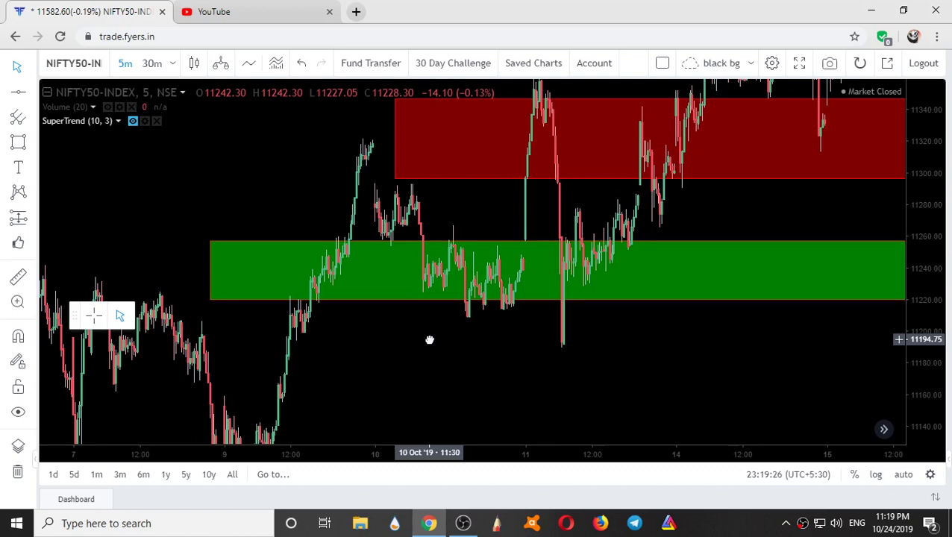
scroll(455, 247, up, 2)
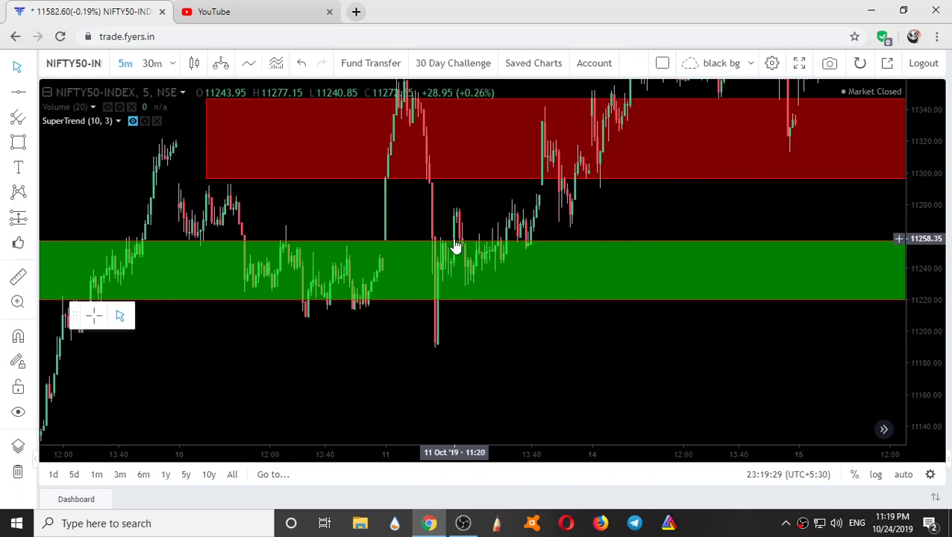
Recentre the chart on the red and green zones and zoom in further on 14–15 Oct
drag(455, 246, 405, 332)
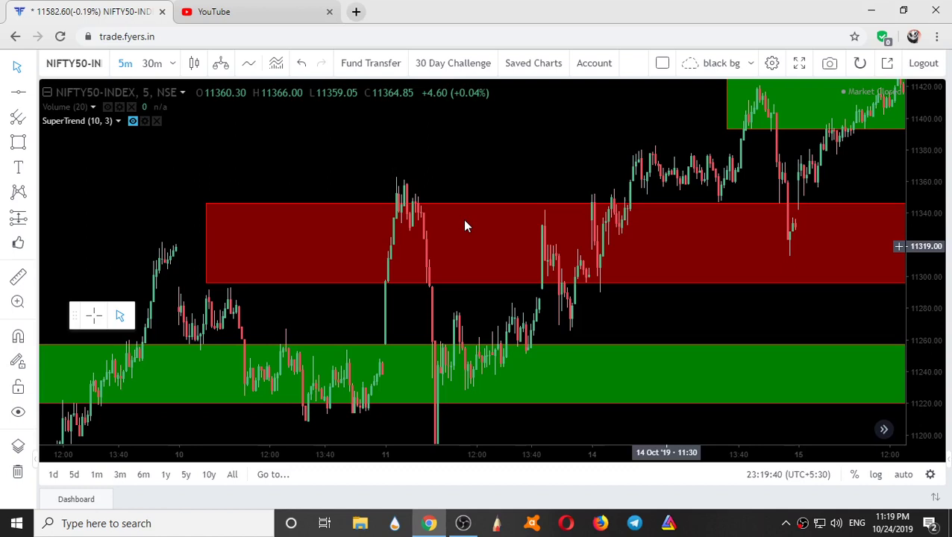
drag(462, 218, 457, 171)
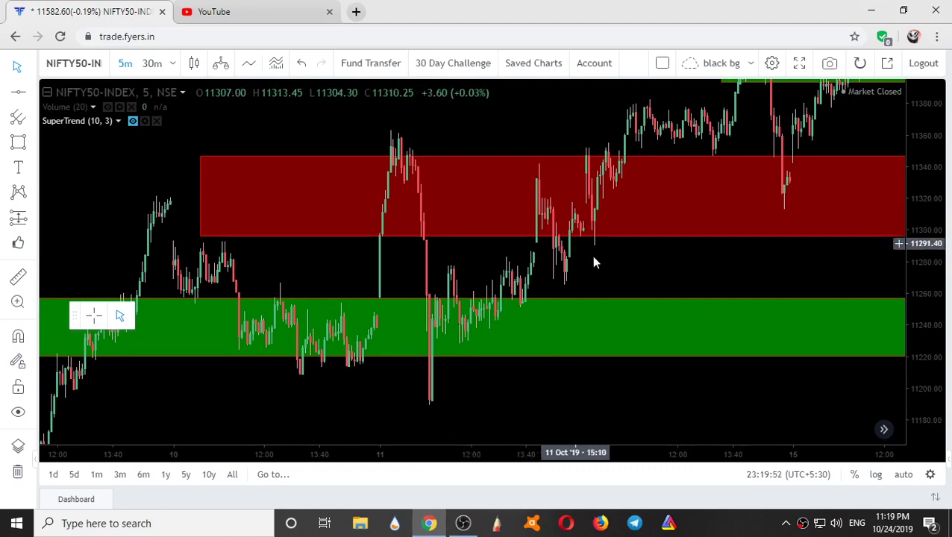
drag(638, 281, 604, 346)
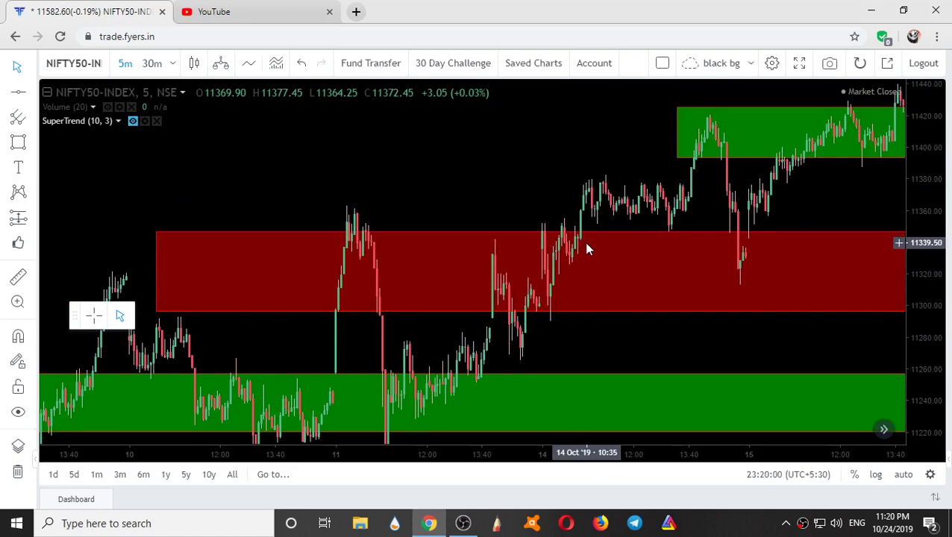
scroll(581, 244, up, 2)
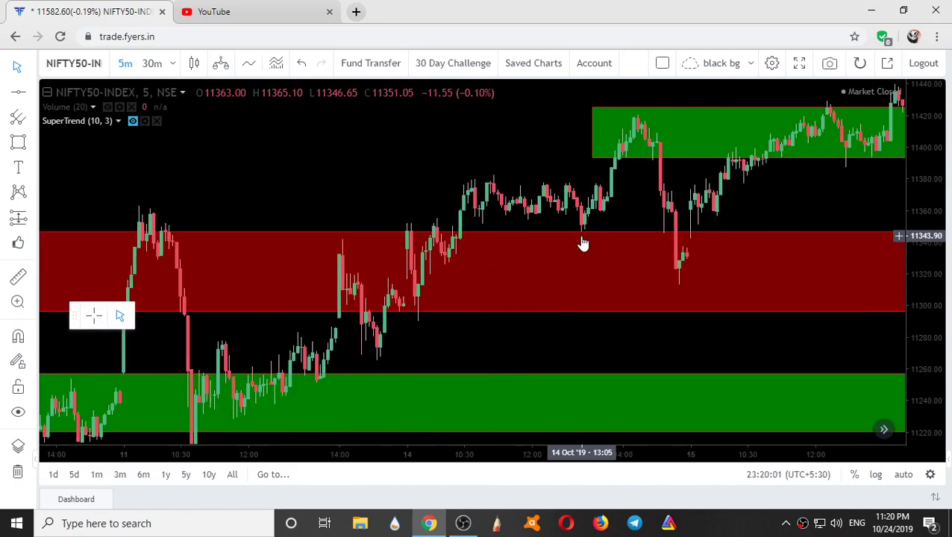
scroll(580, 243, up, 2)
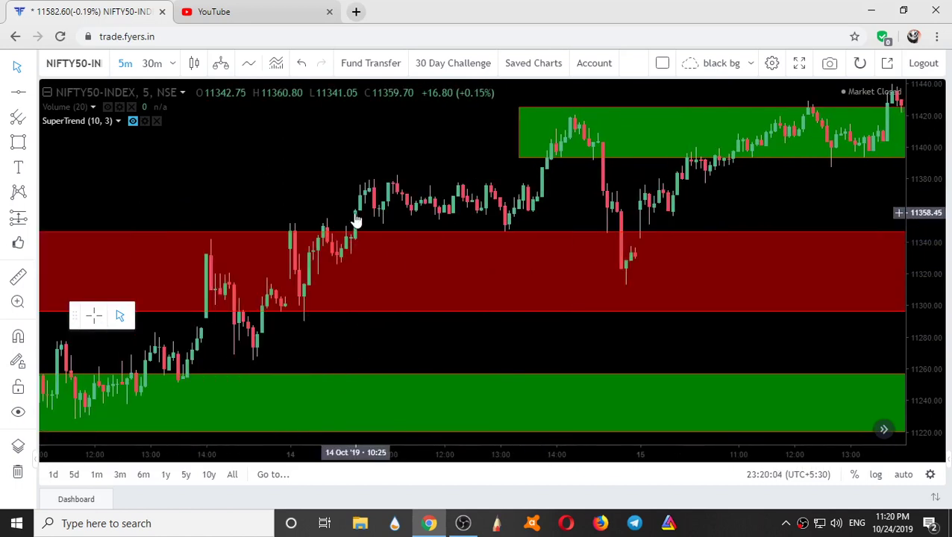
scroll(459, 193, up, 1)
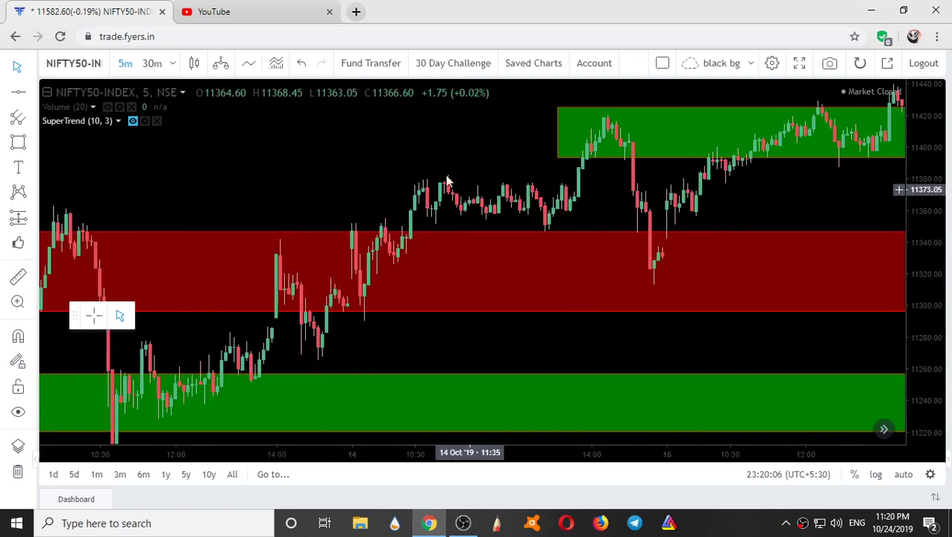
Show the SuperTrend (10, 3) lines again and zoom out to span 10–15 Oct
click(133, 122)
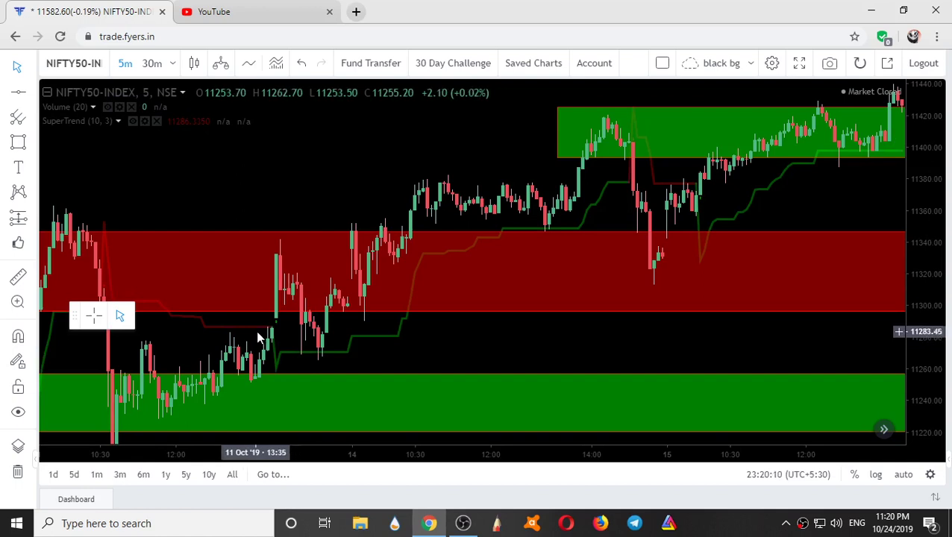
scroll(258, 339, down, 1)
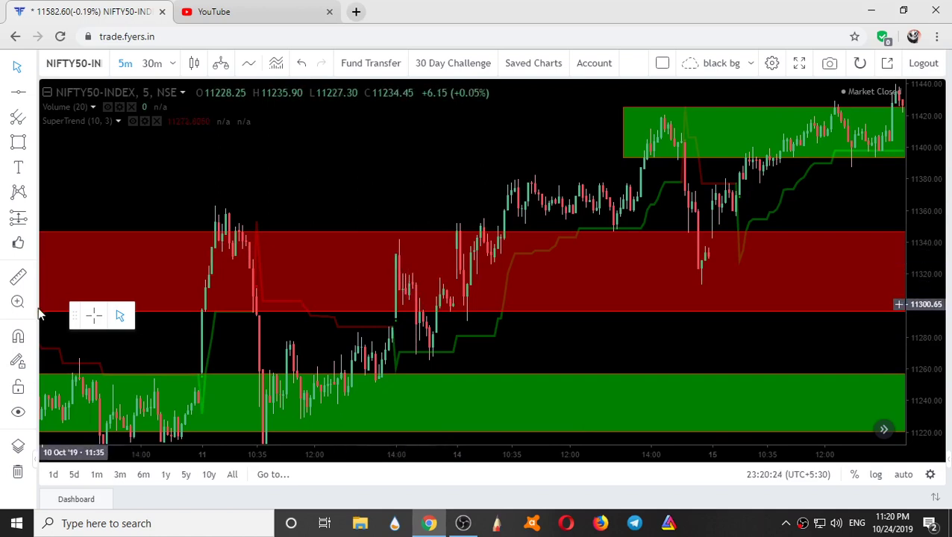
click(18, 276)
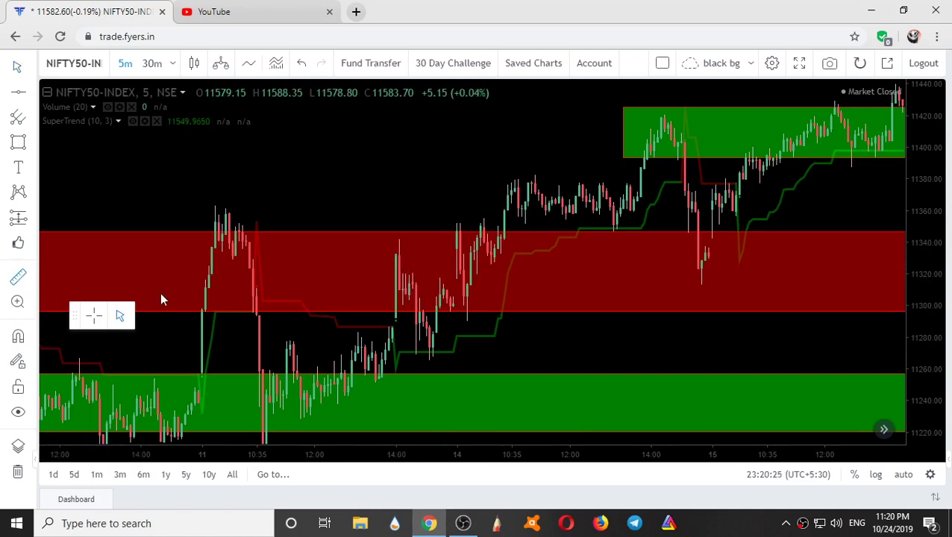
click(396, 255)
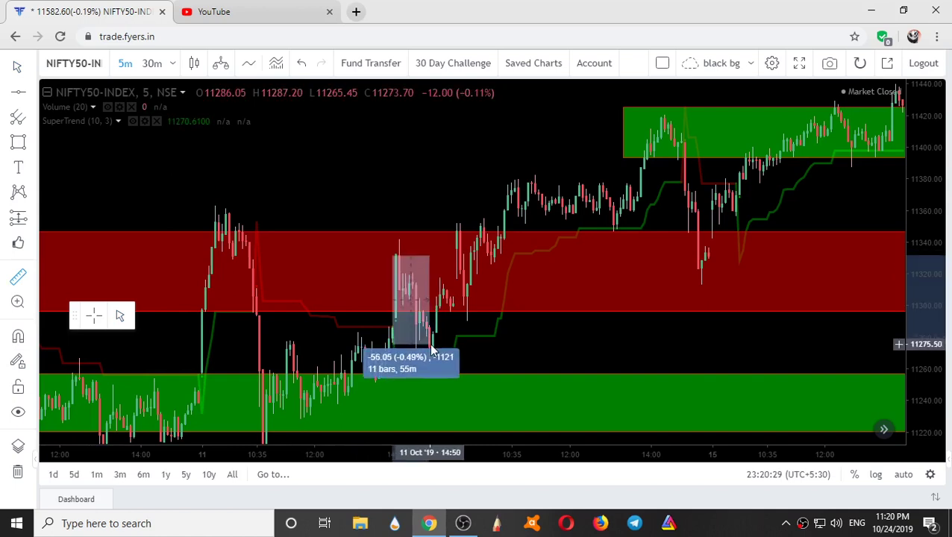
click(432, 350)
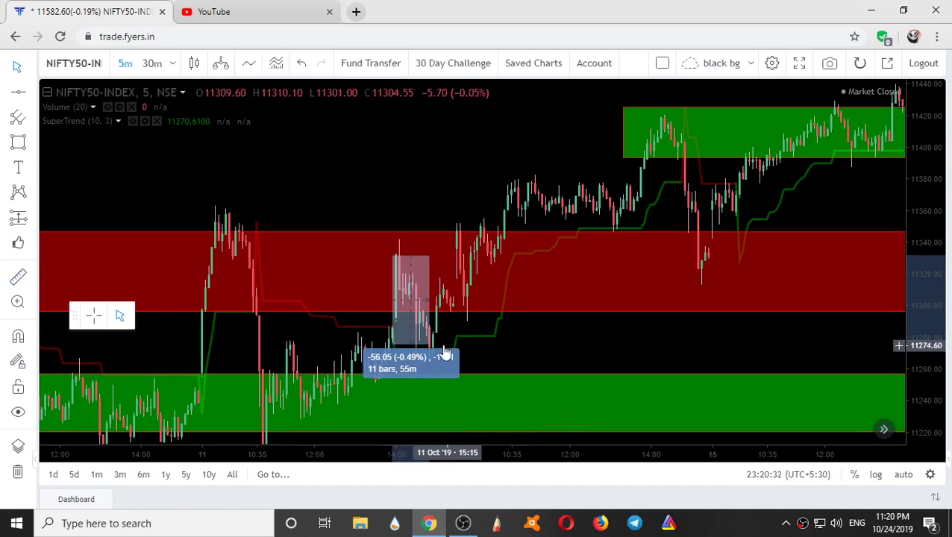
click(161, 183)
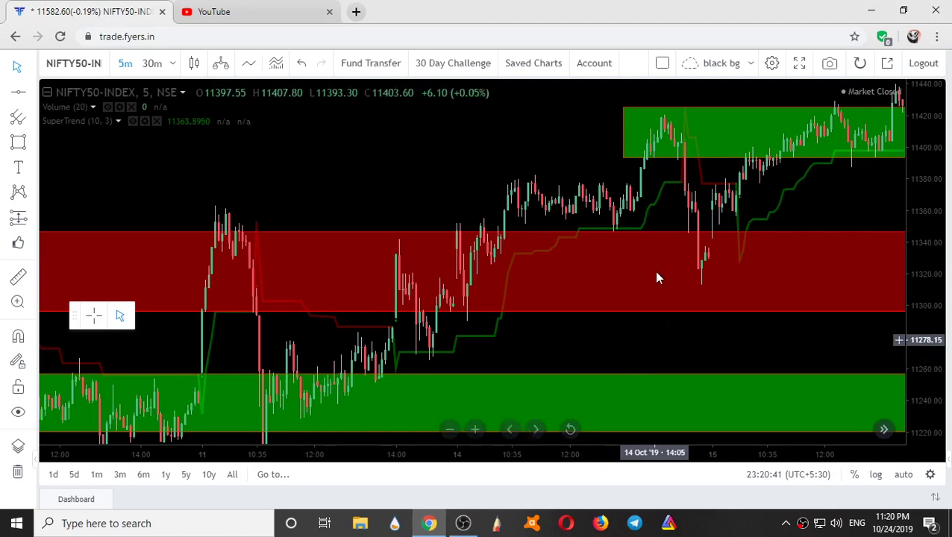
Bring the 15 Oct candles into view and hide the SuperTrend lines
drag(685, 217, 512, 248)
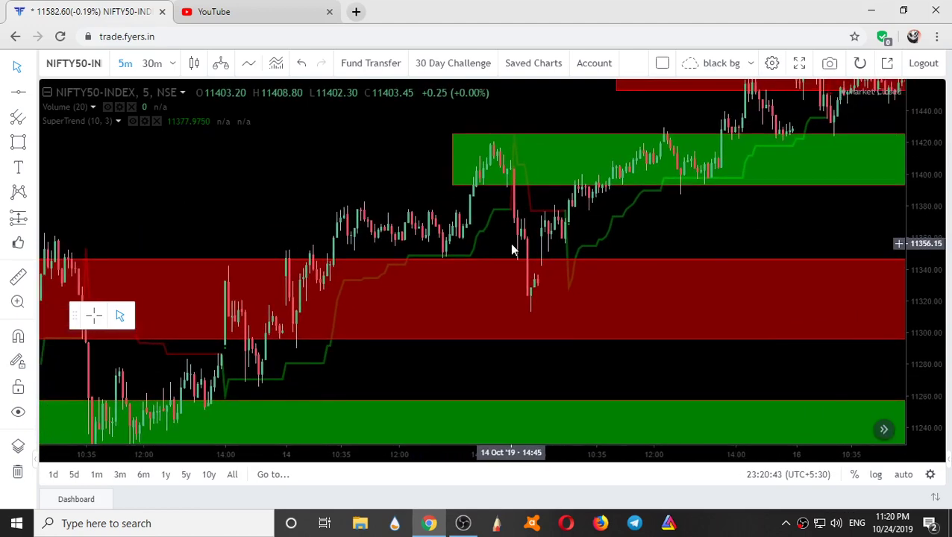
click(542, 220)
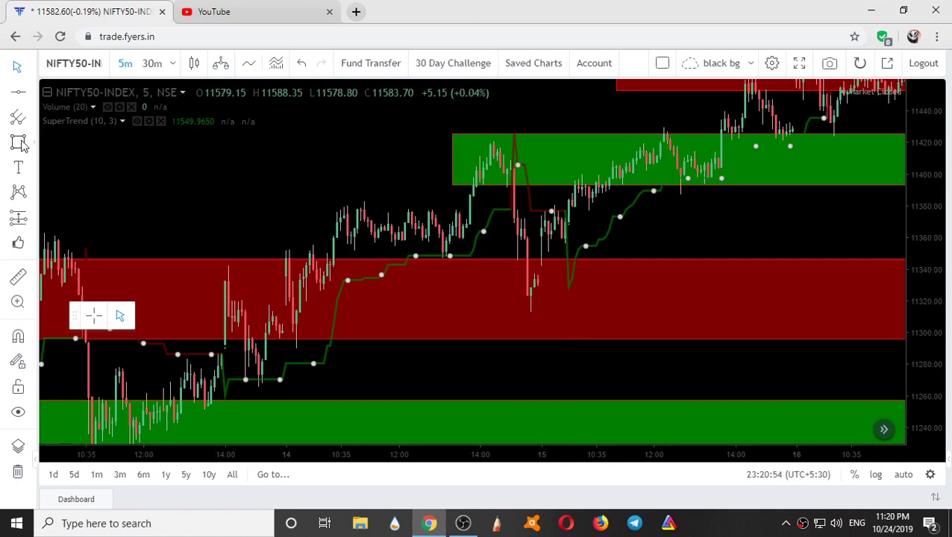
click(137, 121)
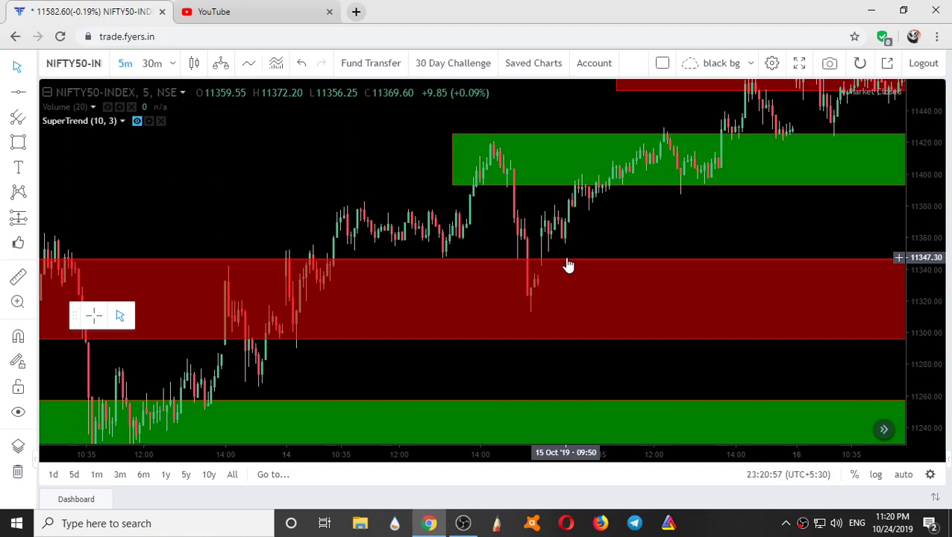
Pan through the 16–23 Oct sessions to the 24 Oct candles, then zoom out
drag(568, 265, 506, 308)
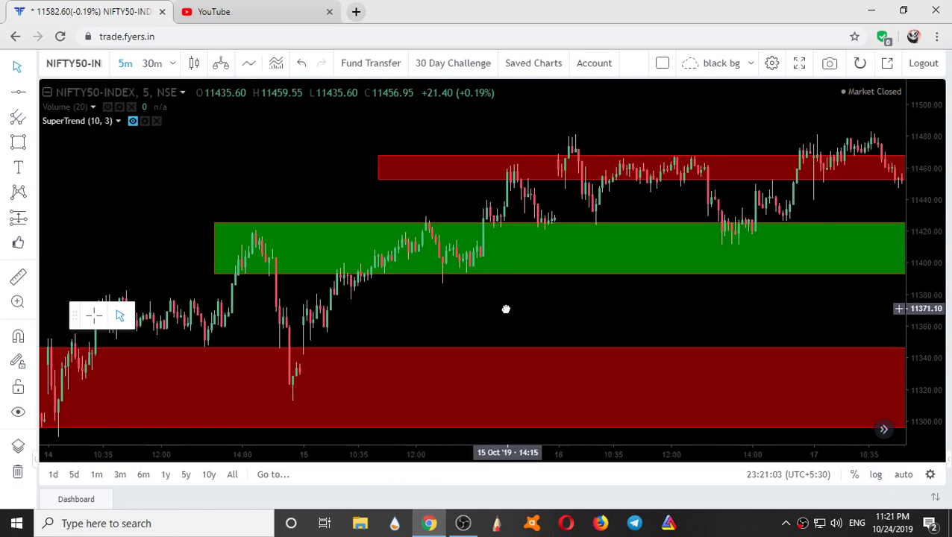
drag(506, 309, 476, 336)
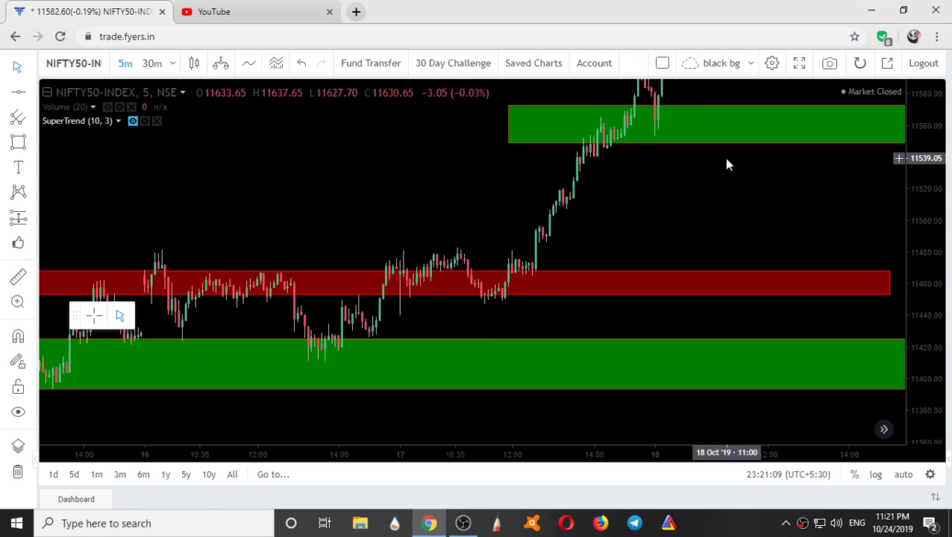
drag(728, 164, 356, 358)
drag(496, 223, 364, 251)
drag(612, 224, 453, 343)
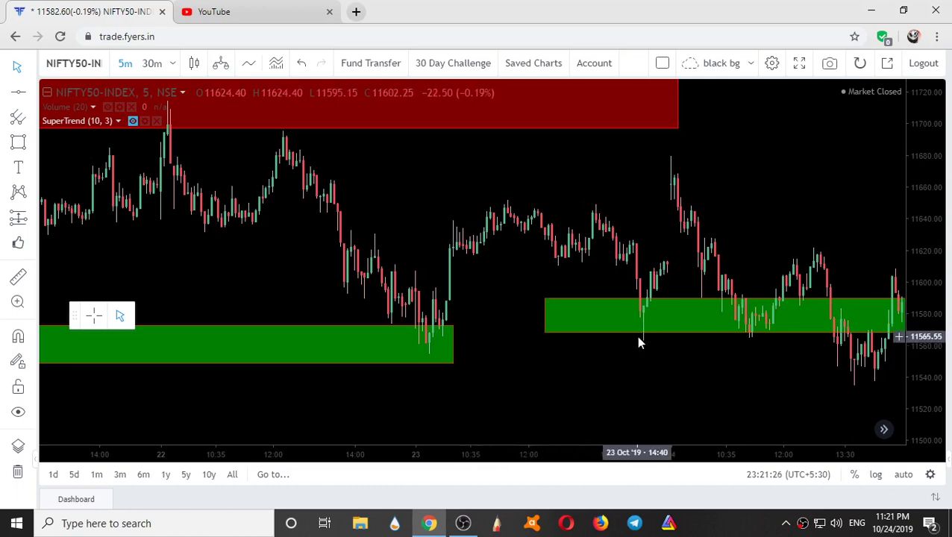
drag(757, 364, 717, 362)
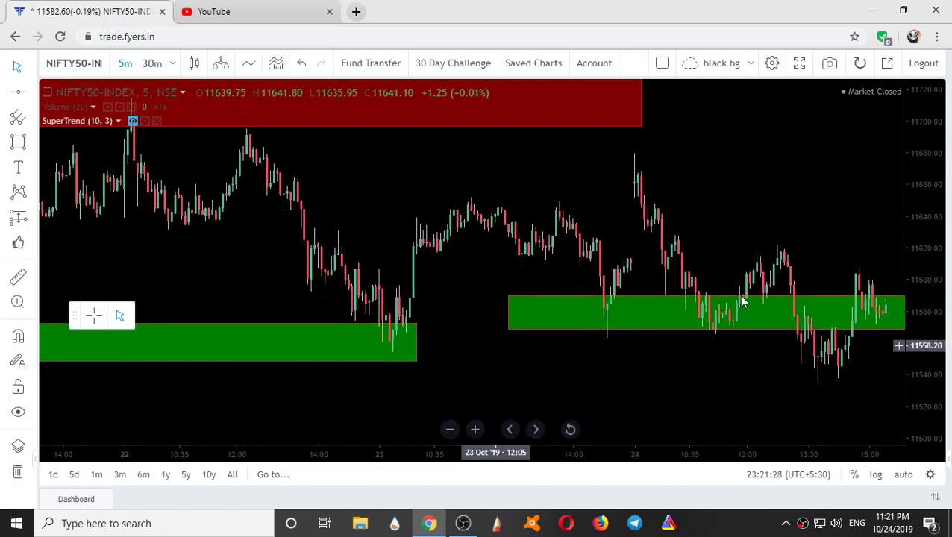
drag(815, 217, 914, 213)
scroll(765, 310, down, 1)
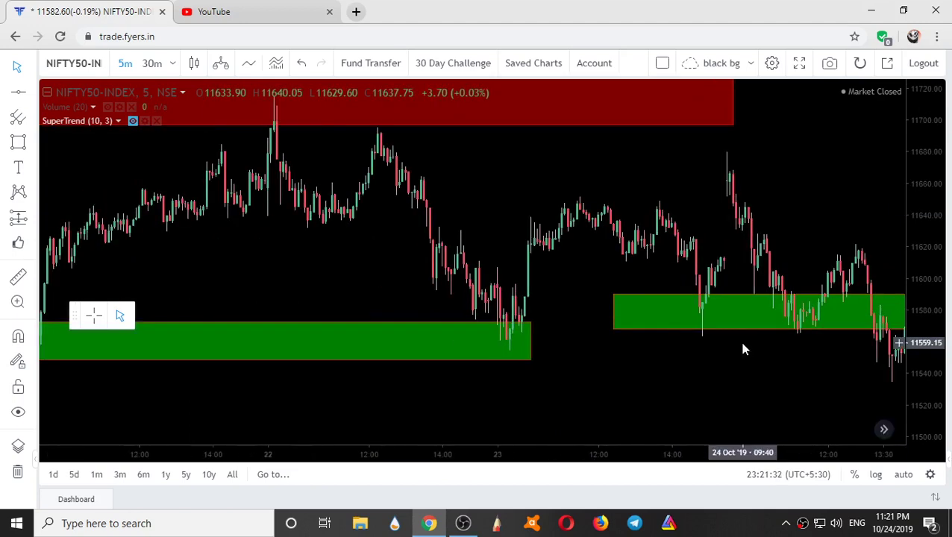
scroll(742, 346, down, 5)
scroll(878, 224, down, 5)
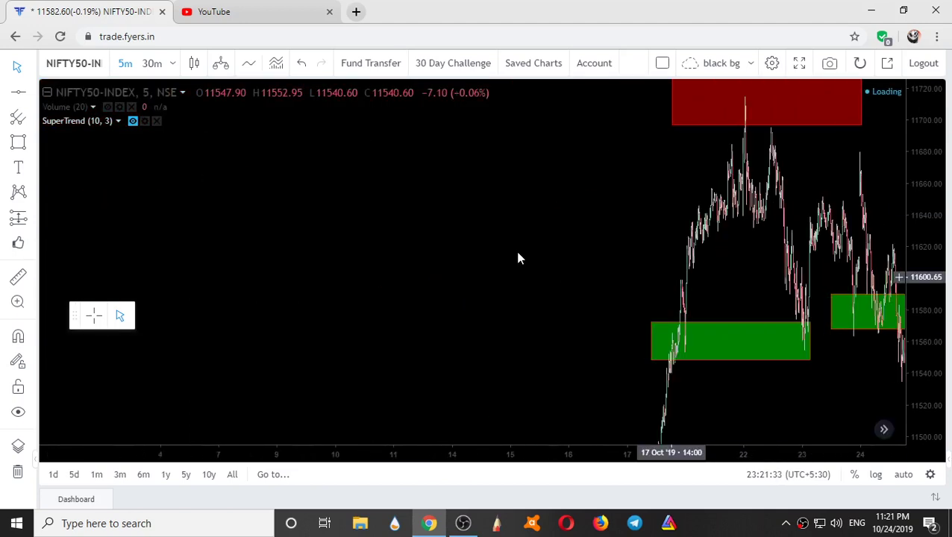
Switch the NIFTY50 chart to 15-minute candles and squeeze the price scale to fit all zones
text(15)
key(Return)
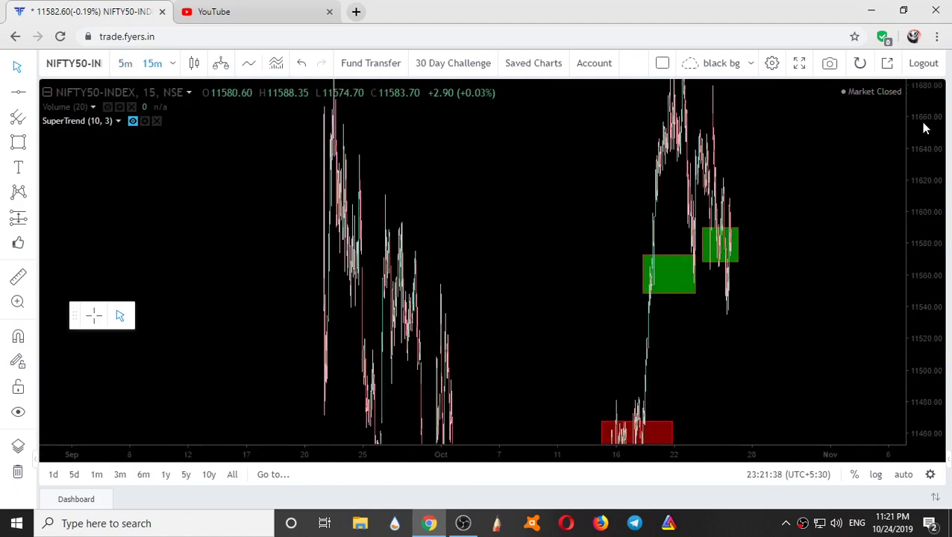
drag(924, 128, 927, 366)
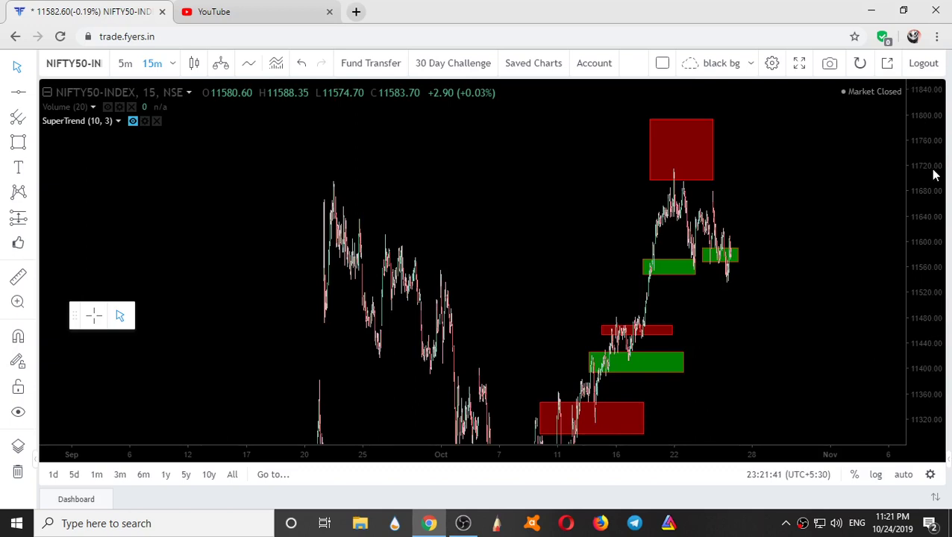
In the SuperTrend settings, change the Length value from 10 to 5
click(133, 122)
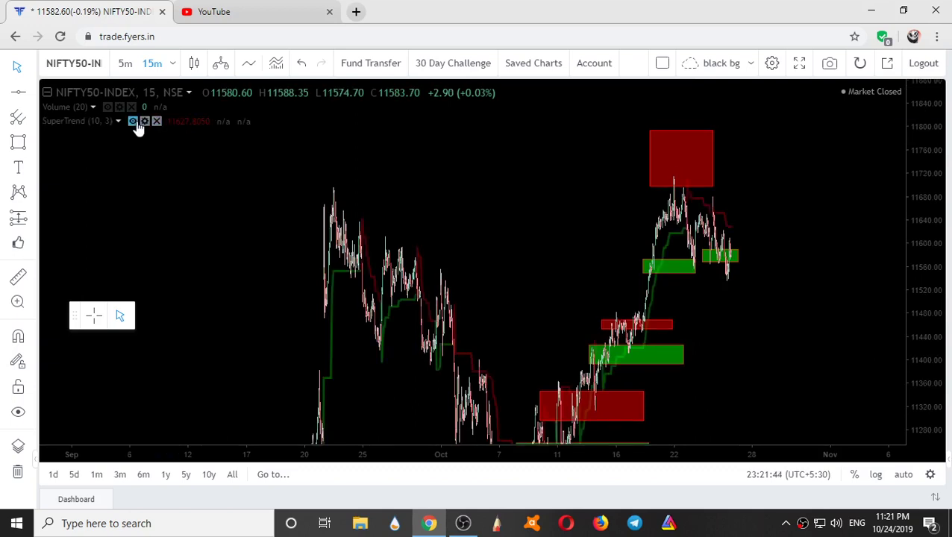
click(133, 122)
click(145, 122)
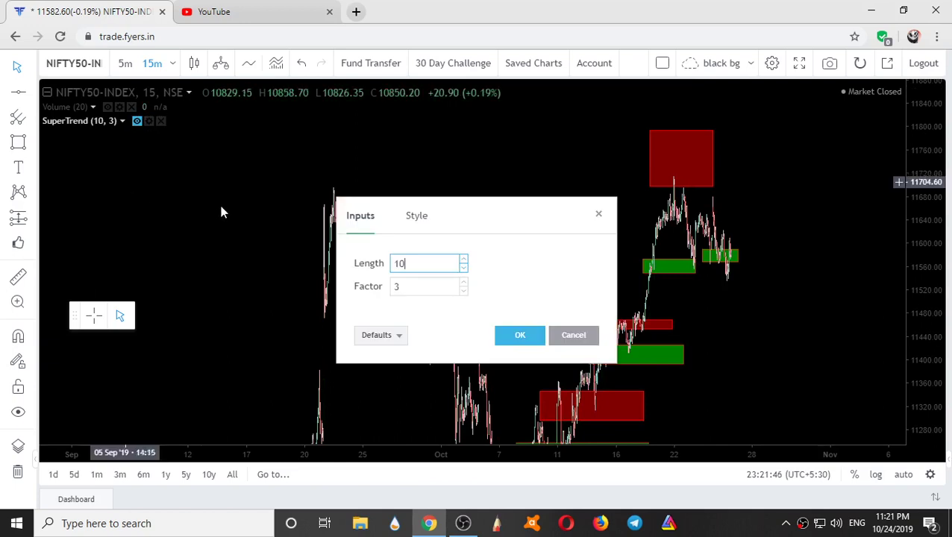
click(434, 256)
key(BackSpace)
key(BackSpace)
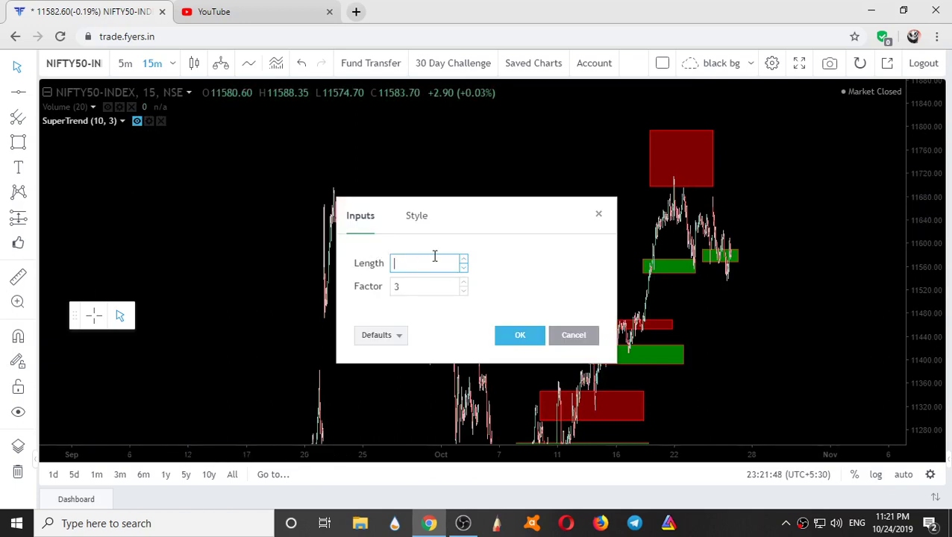
text(14)
key(BackSpace)
key(BackSpace)
text(10)
key(BackSpace)
key(BackSpace)
text(5)
Apply the SuperTrend length of 5 and rescale the price axis to enlarge the candles
click(513, 336)
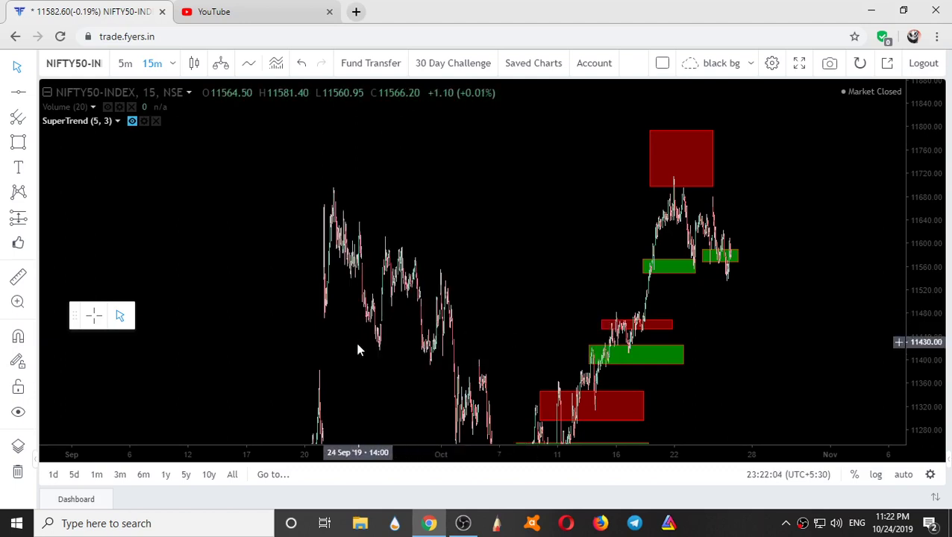
drag(925, 131, 925, 314)
scroll(663, 368, up, 3)
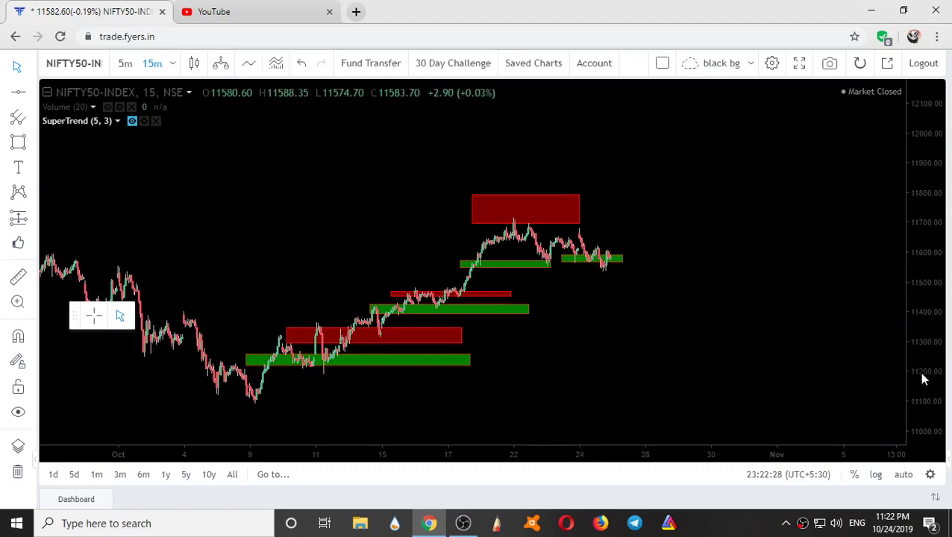
drag(922, 365, 909, 268)
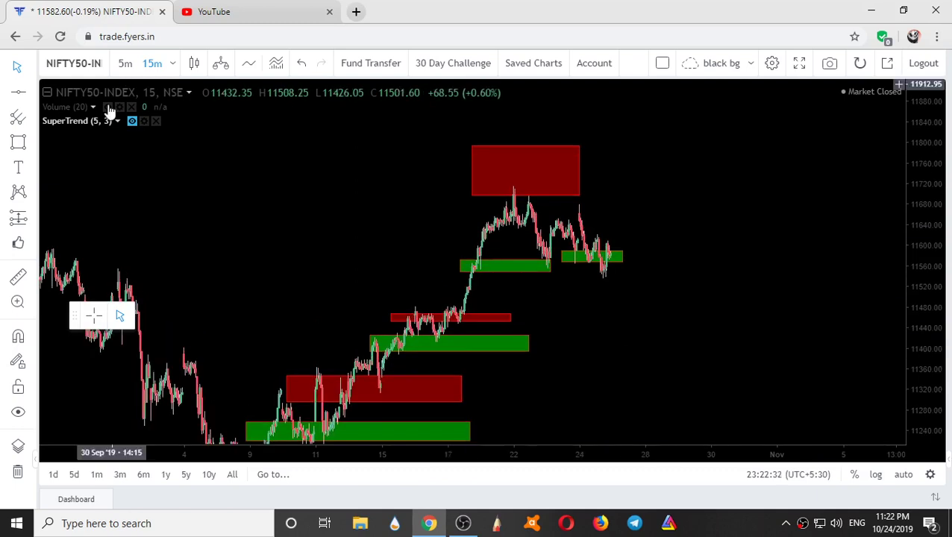
Remove the SuperTrend (5, 3) indicator from the 15-minute chart
click(132, 122)
click(132, 122)
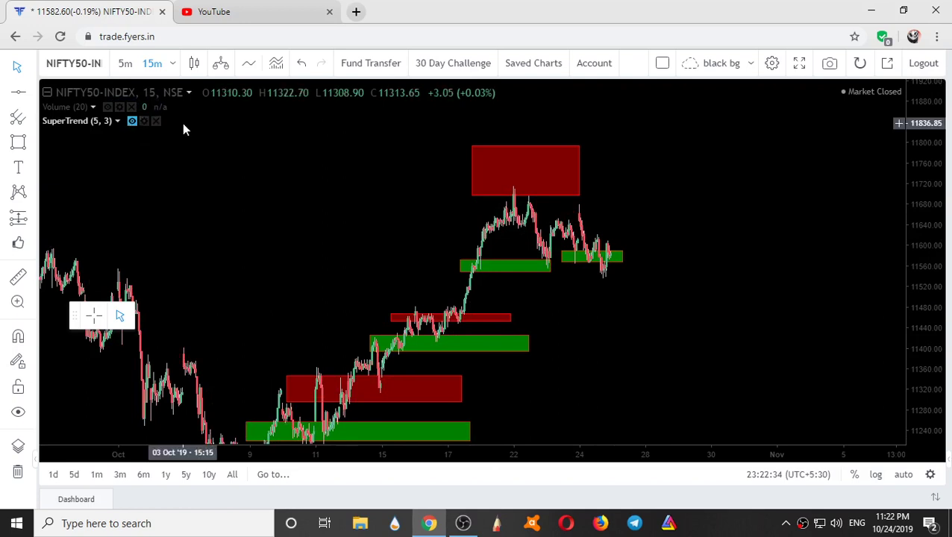
click(156, 121)
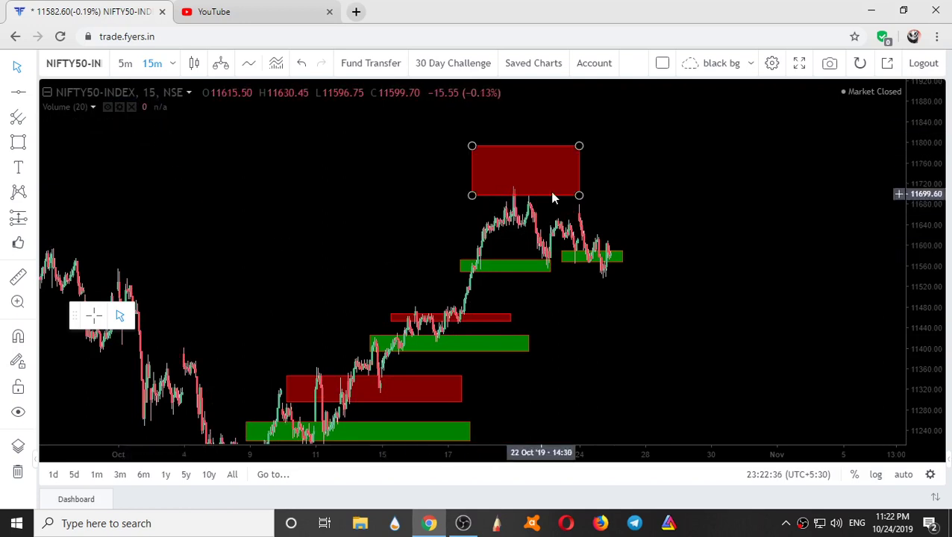